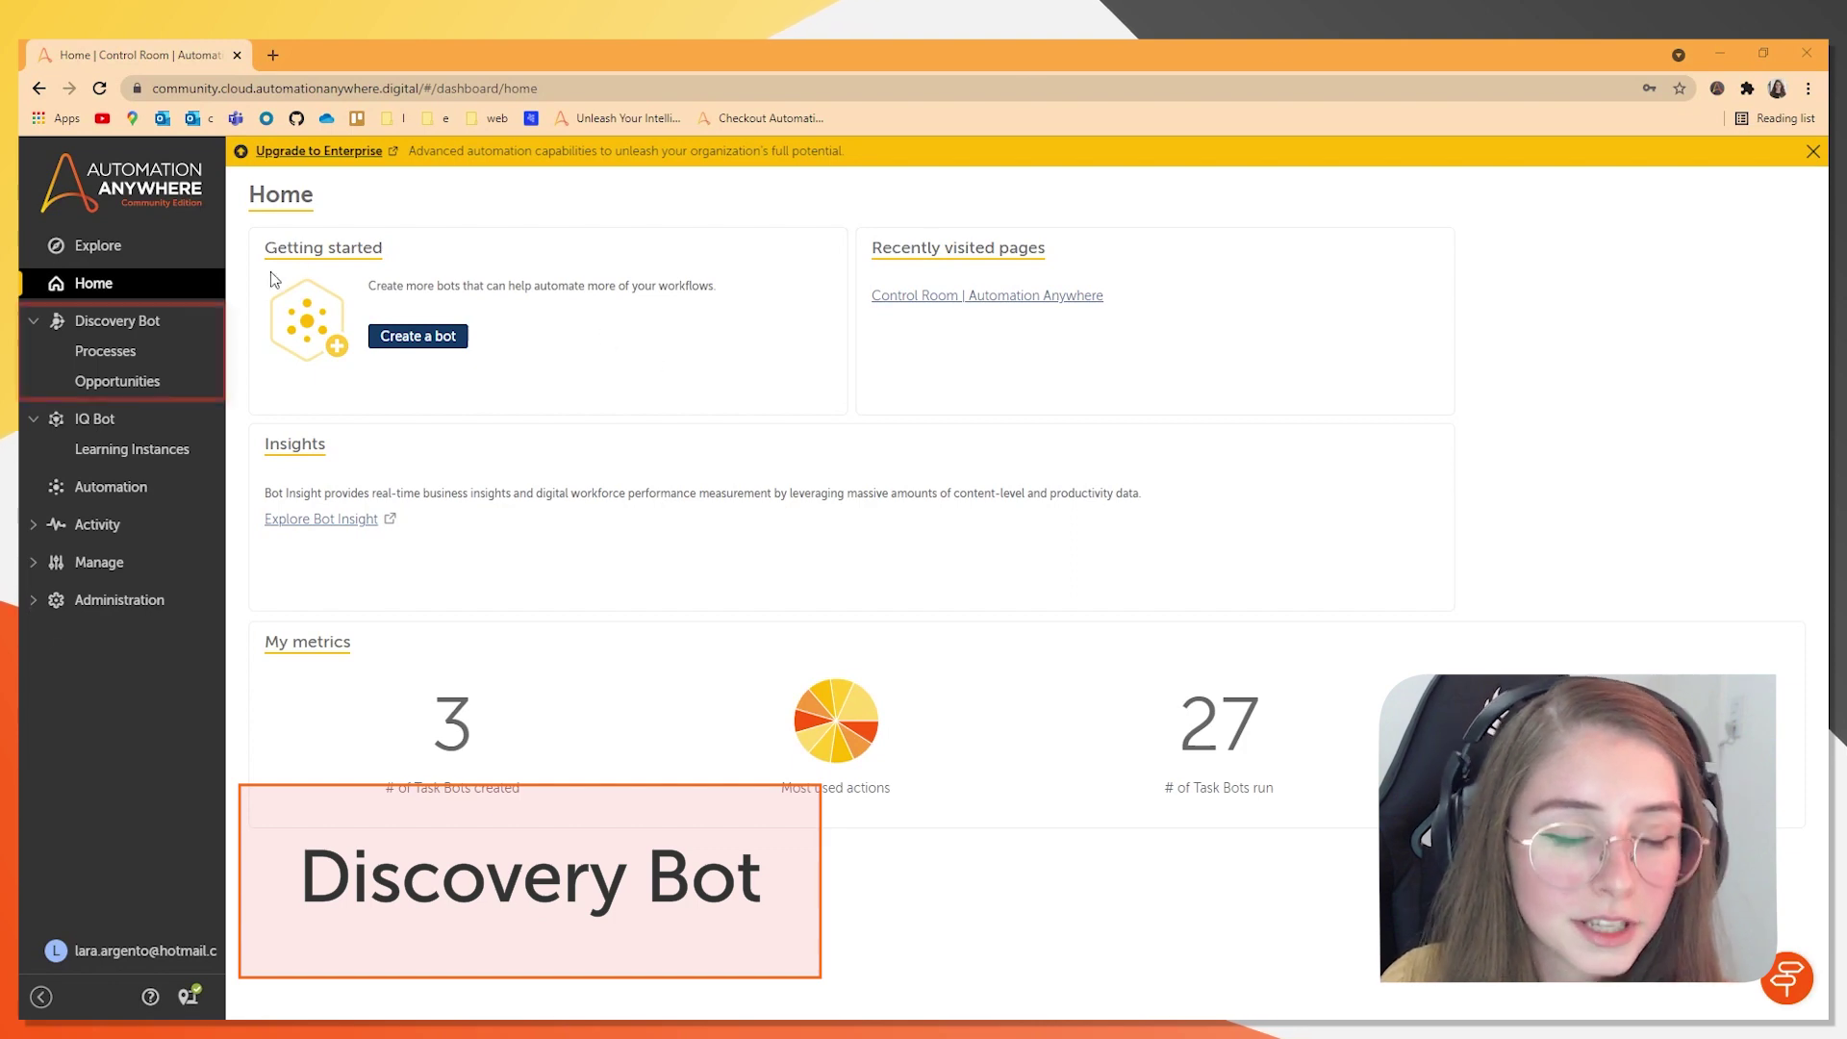
# View the Invoice process under Discovery Bot Processes, then open the empty Opportunities list
pyautogui.click(125, 354)
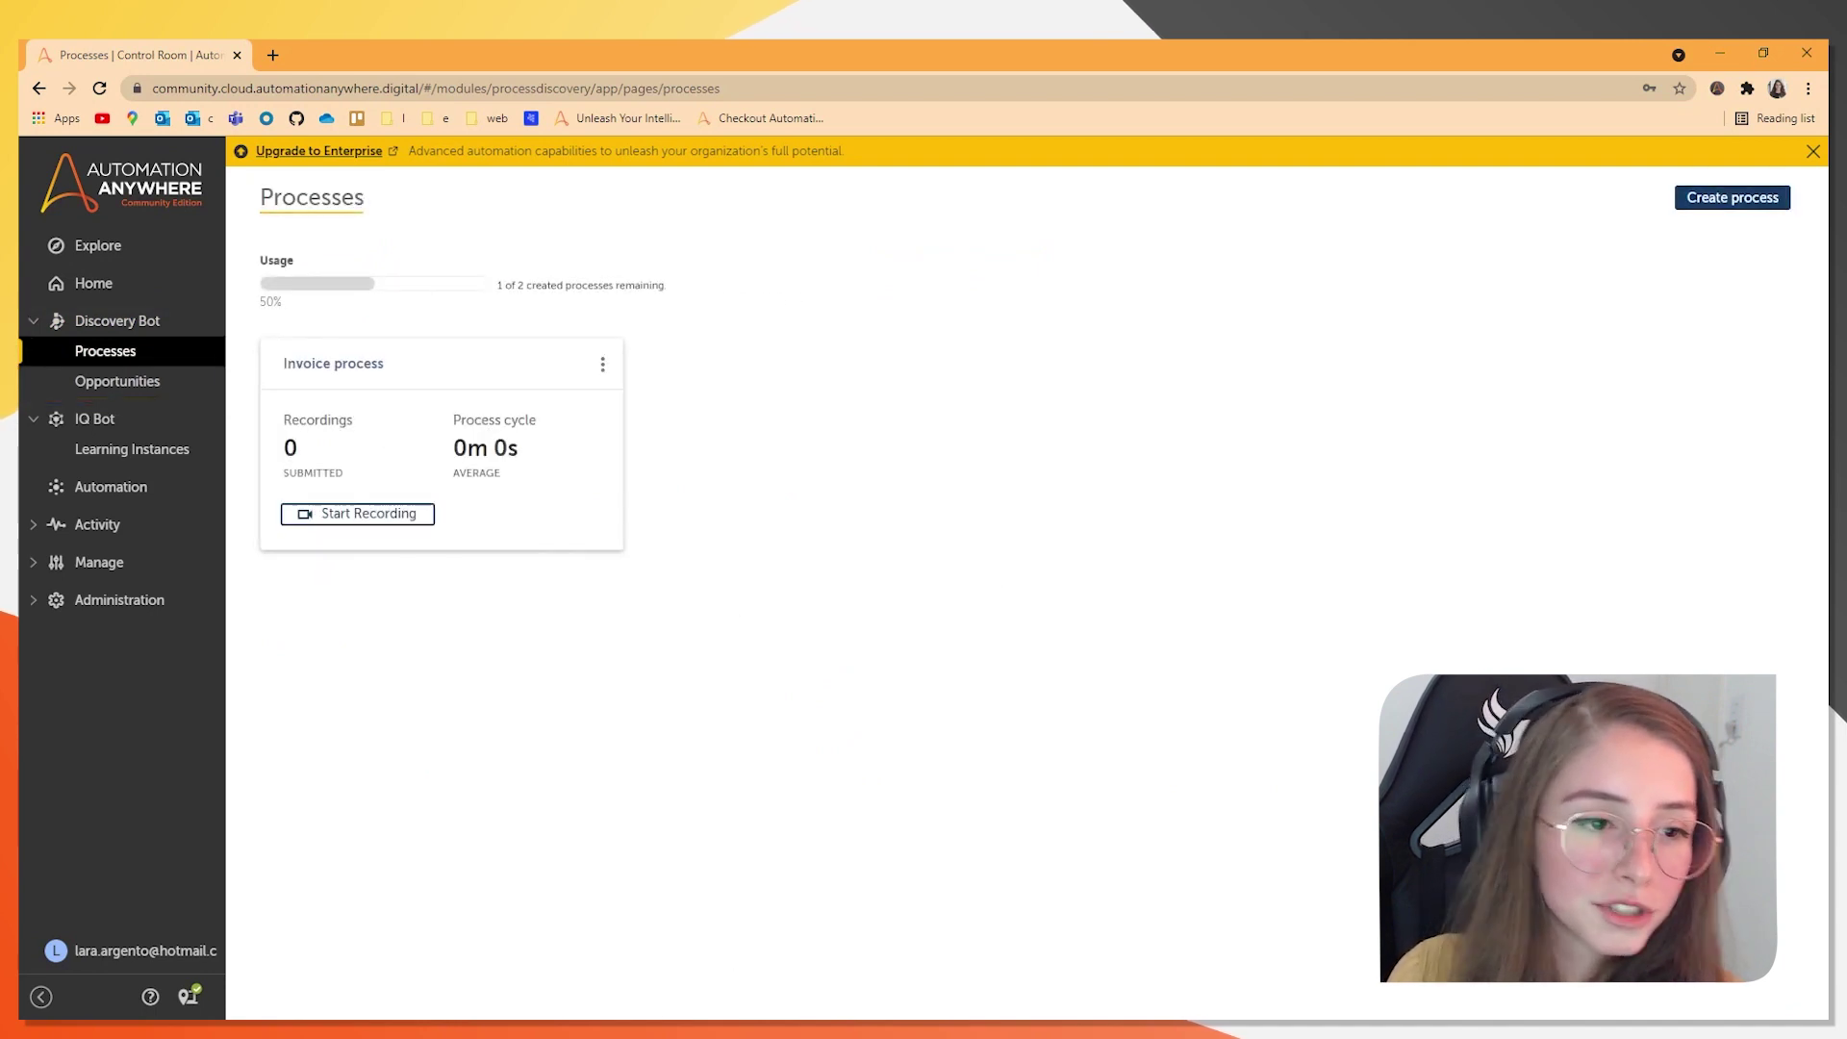
pyautogui.click(144, 393)
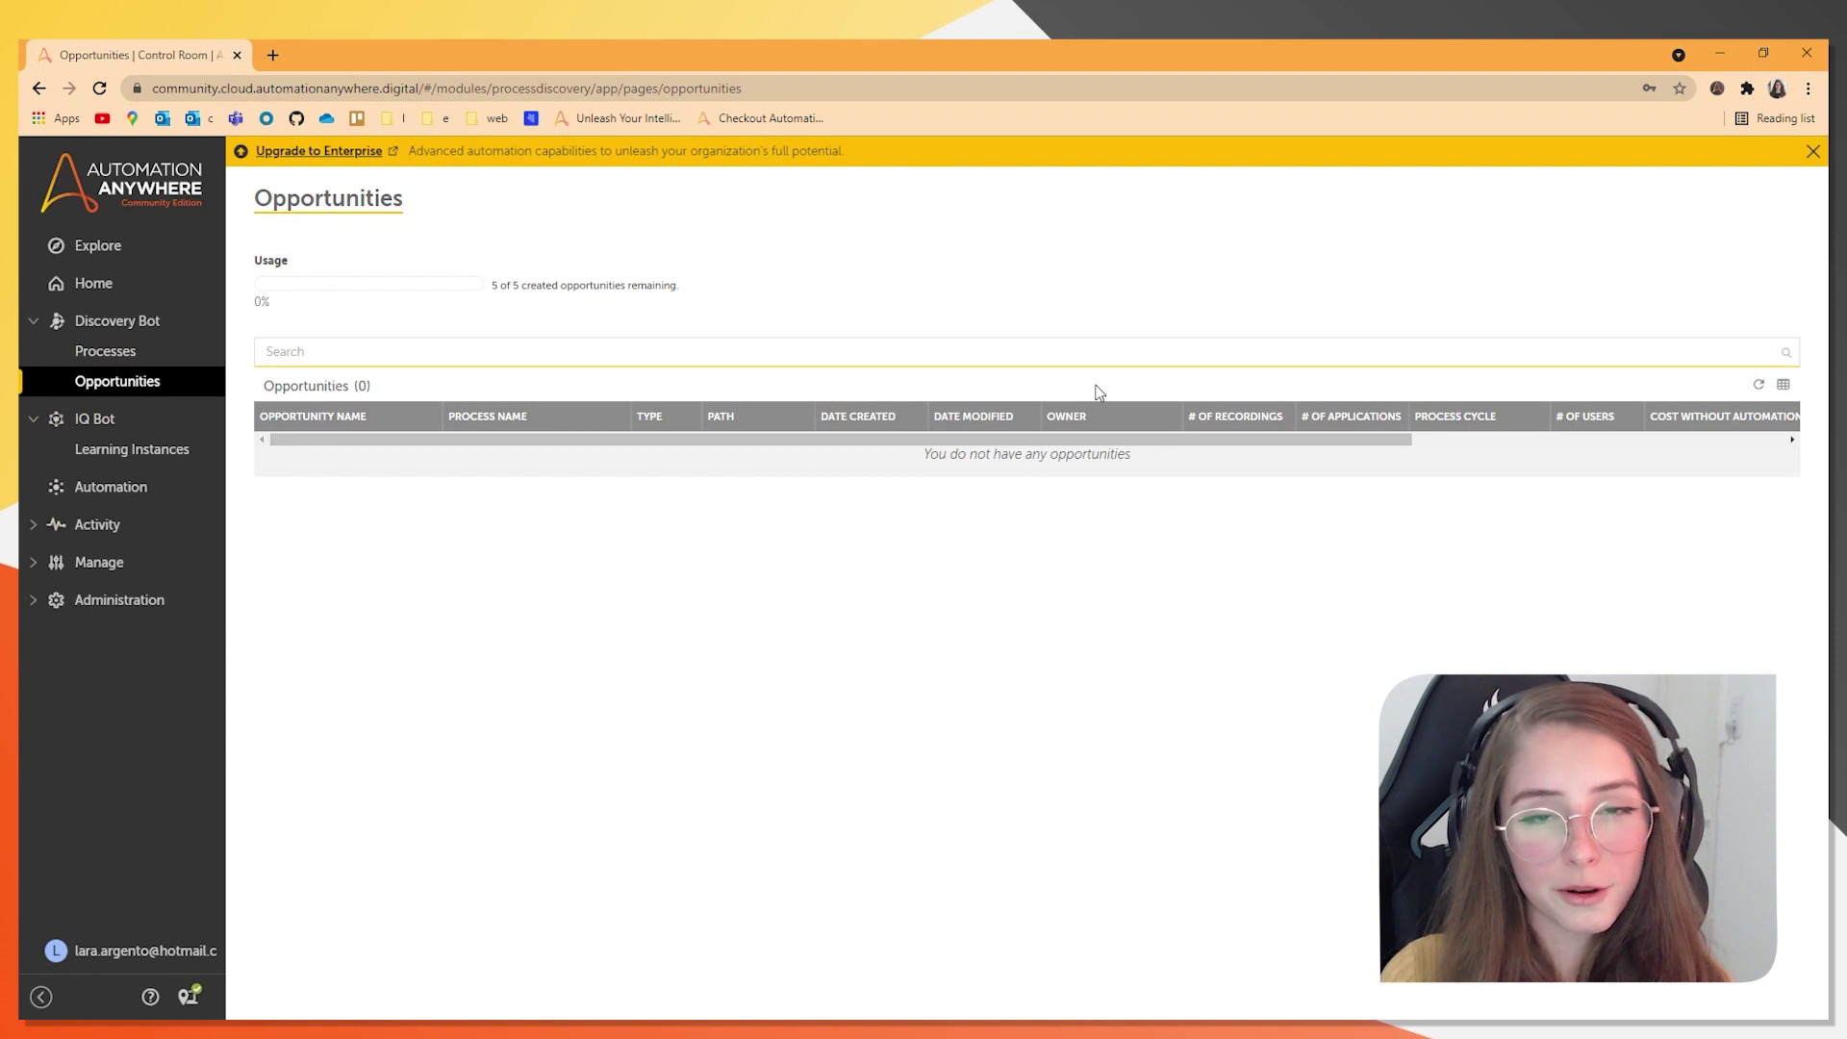
# Open IQ Bot's Learning Instances page
pyautogui.click(130, 464)
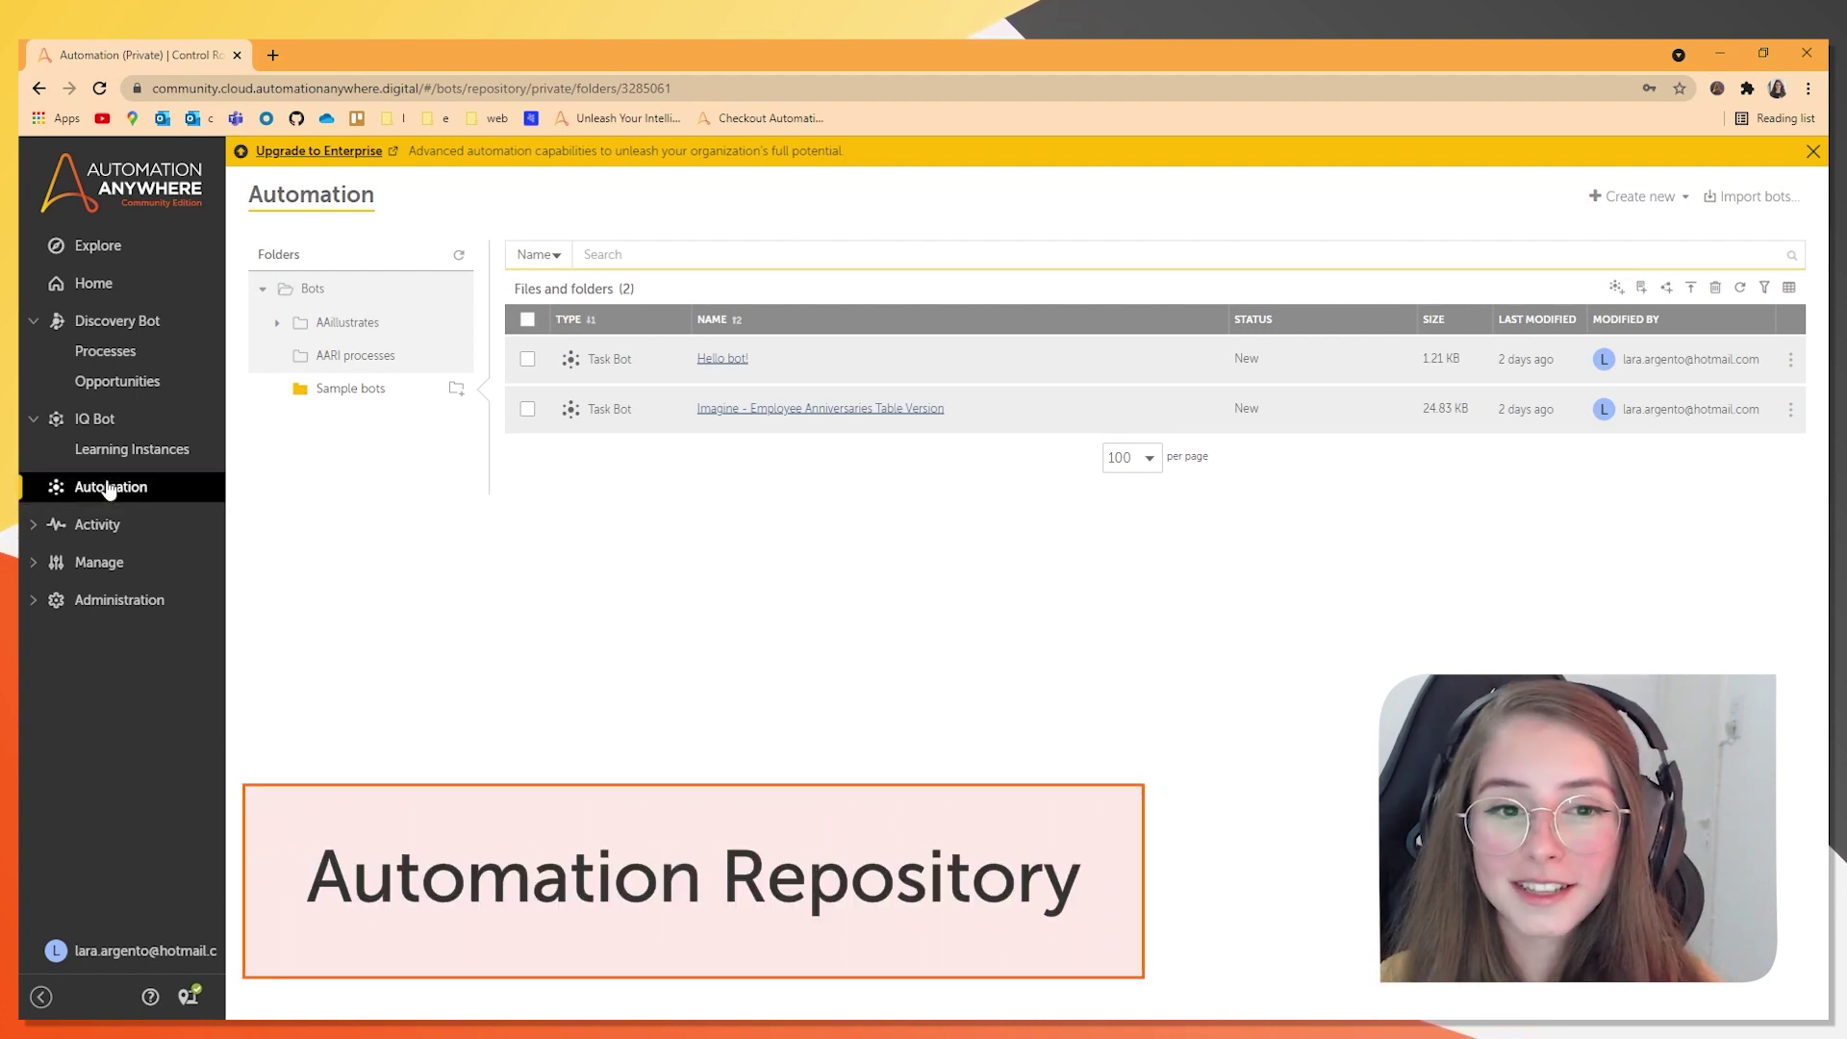
# Open the Bots, AARI processes and Sample bots folders in turn
pyautogui.click(306, 288)
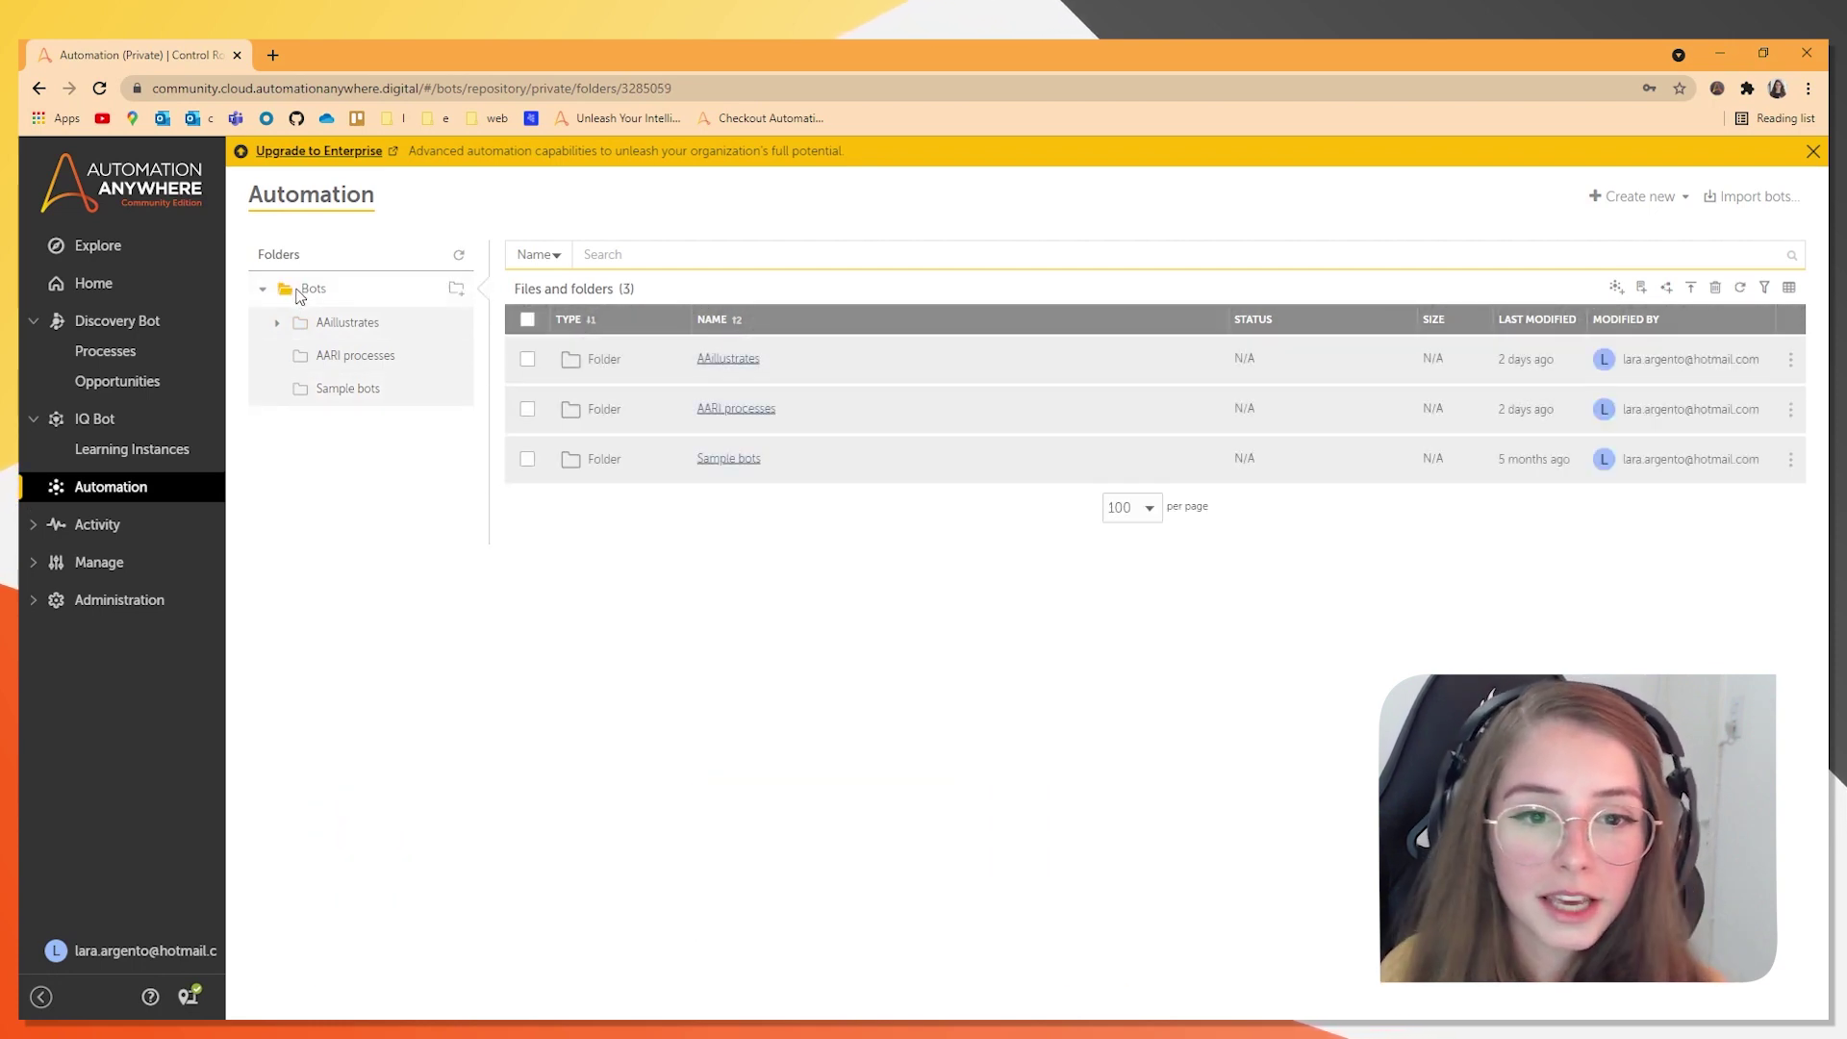
pyautogui.click(328, 356)
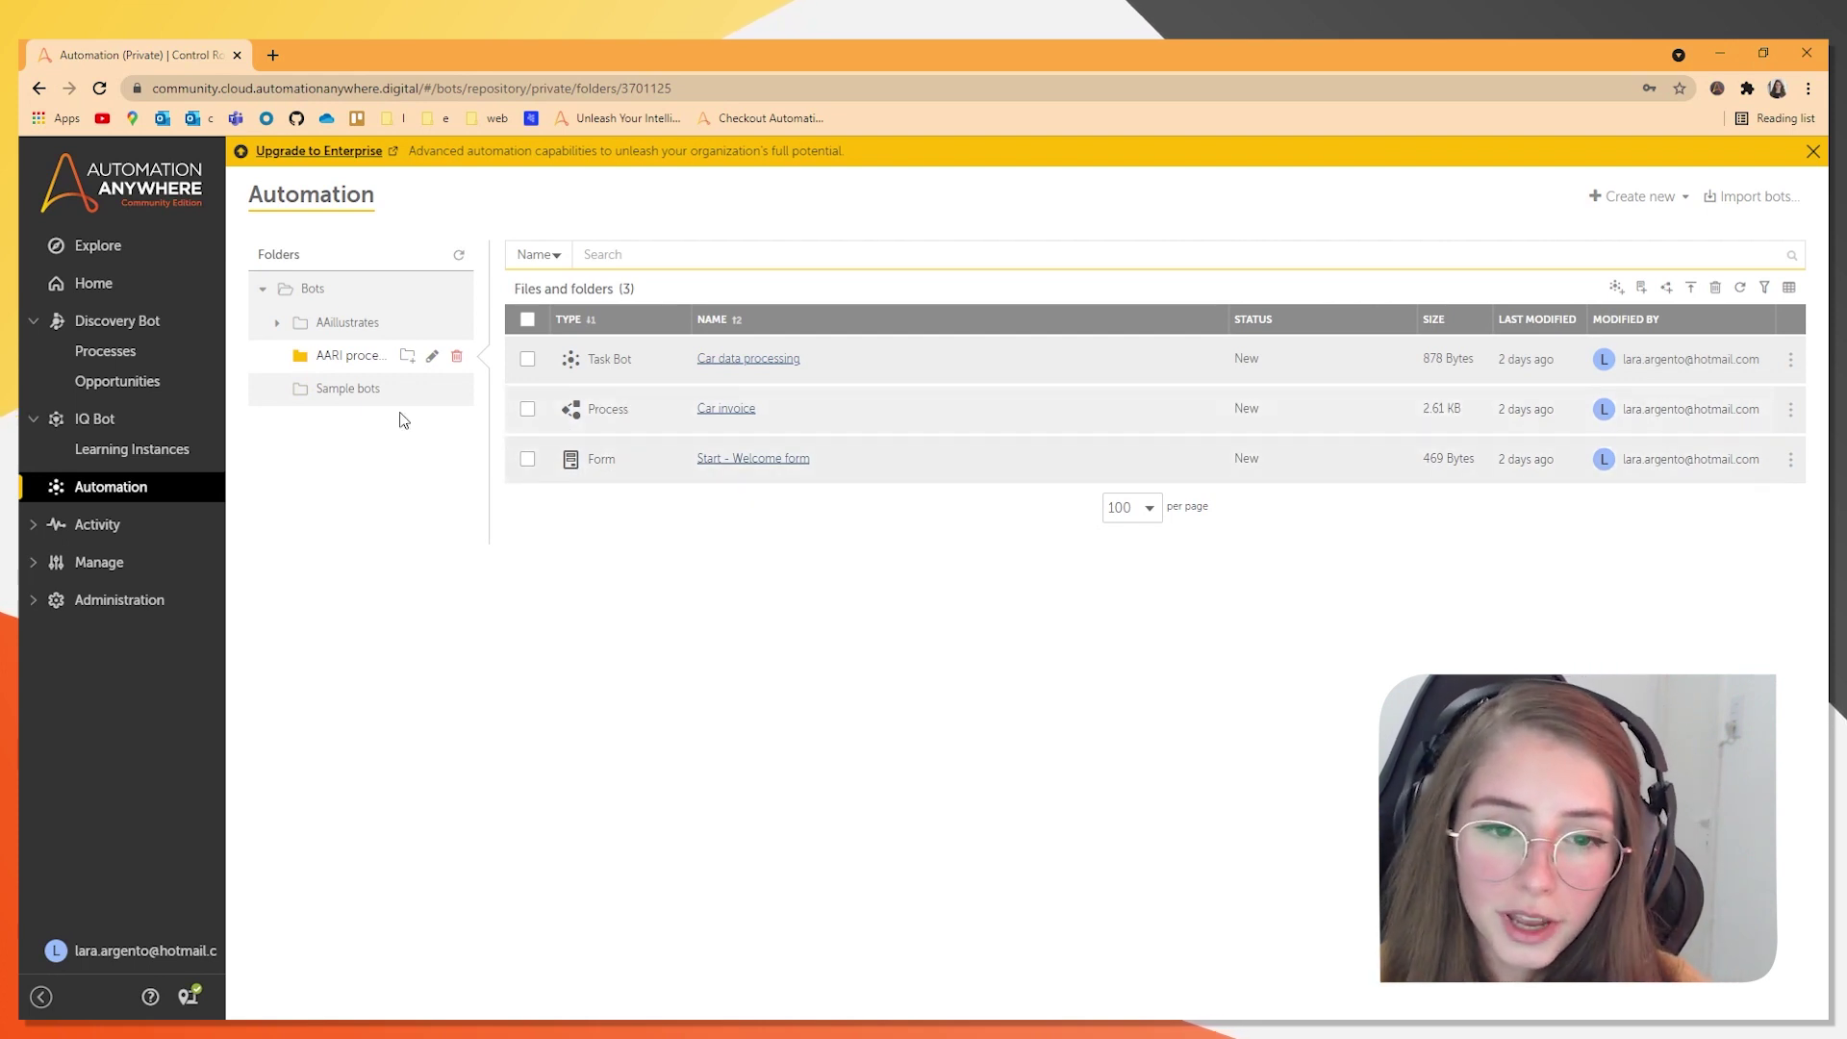
pyautogui.click(347, 404)
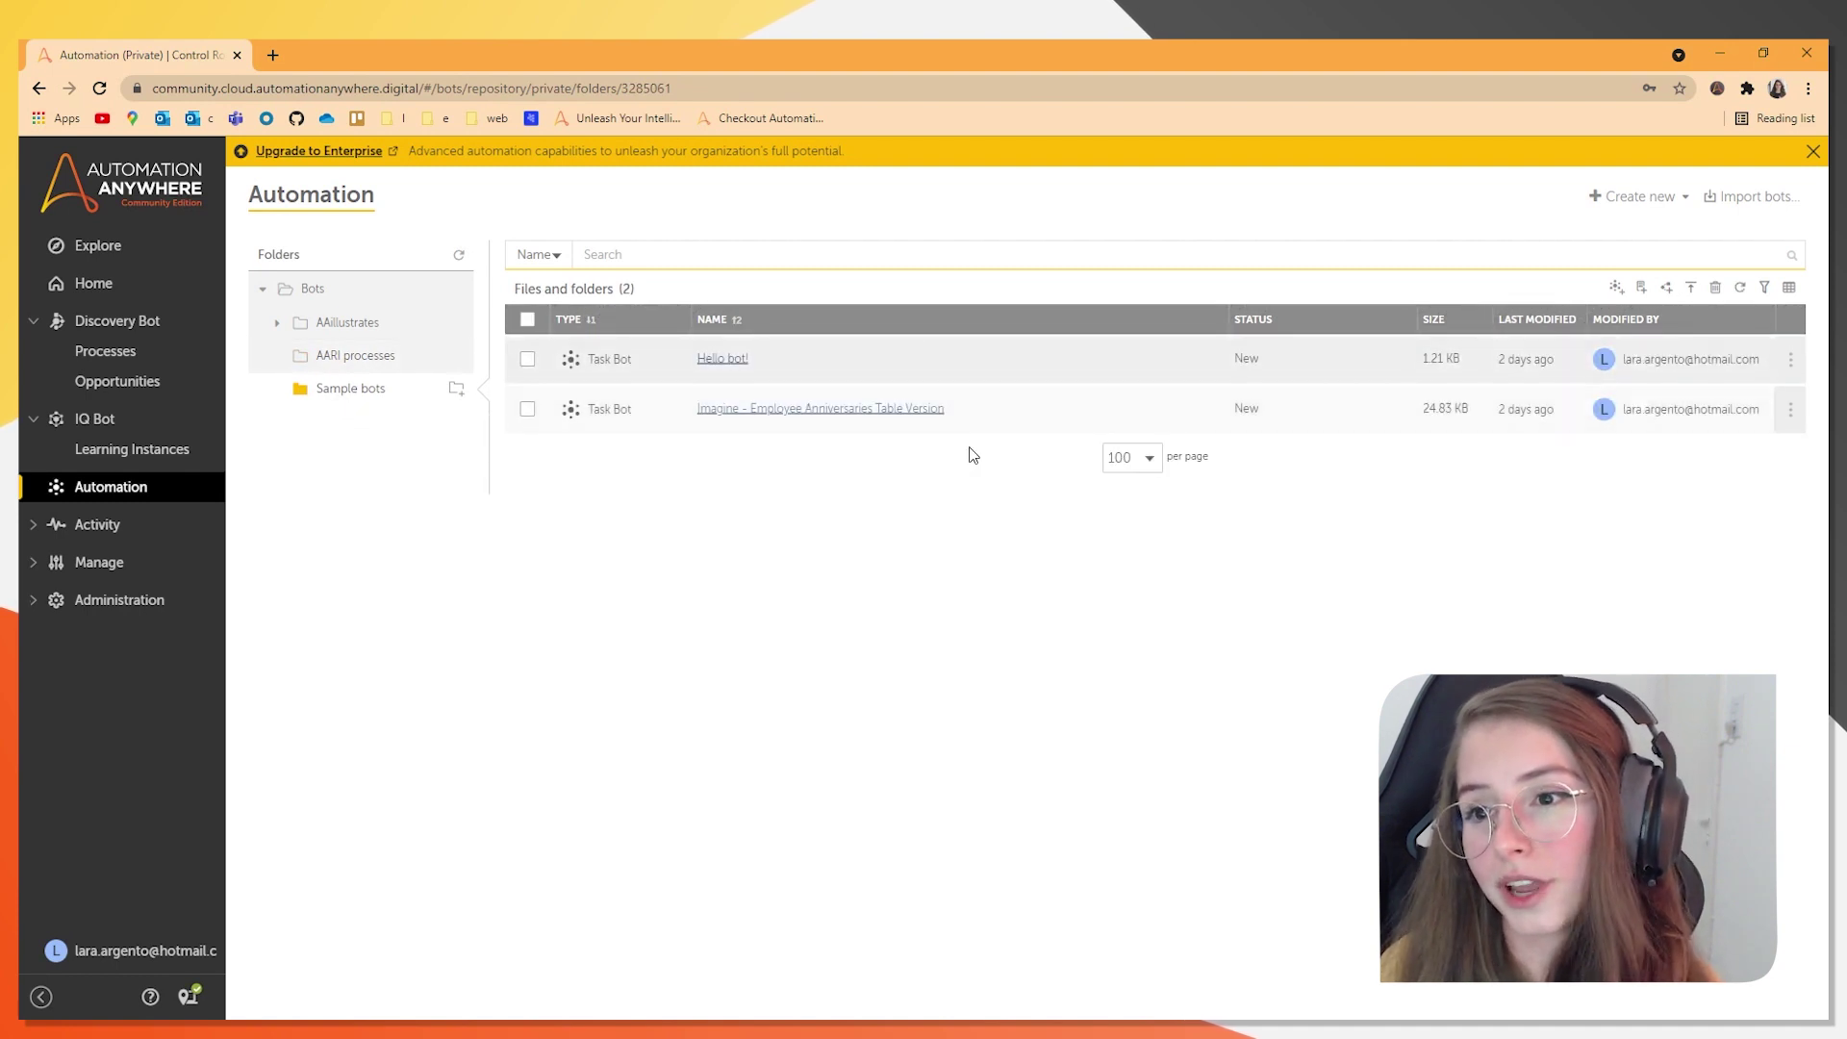
# Check the Create new options, refresh the file list, and go to Import bots
pyautogui.click(1667, 200)
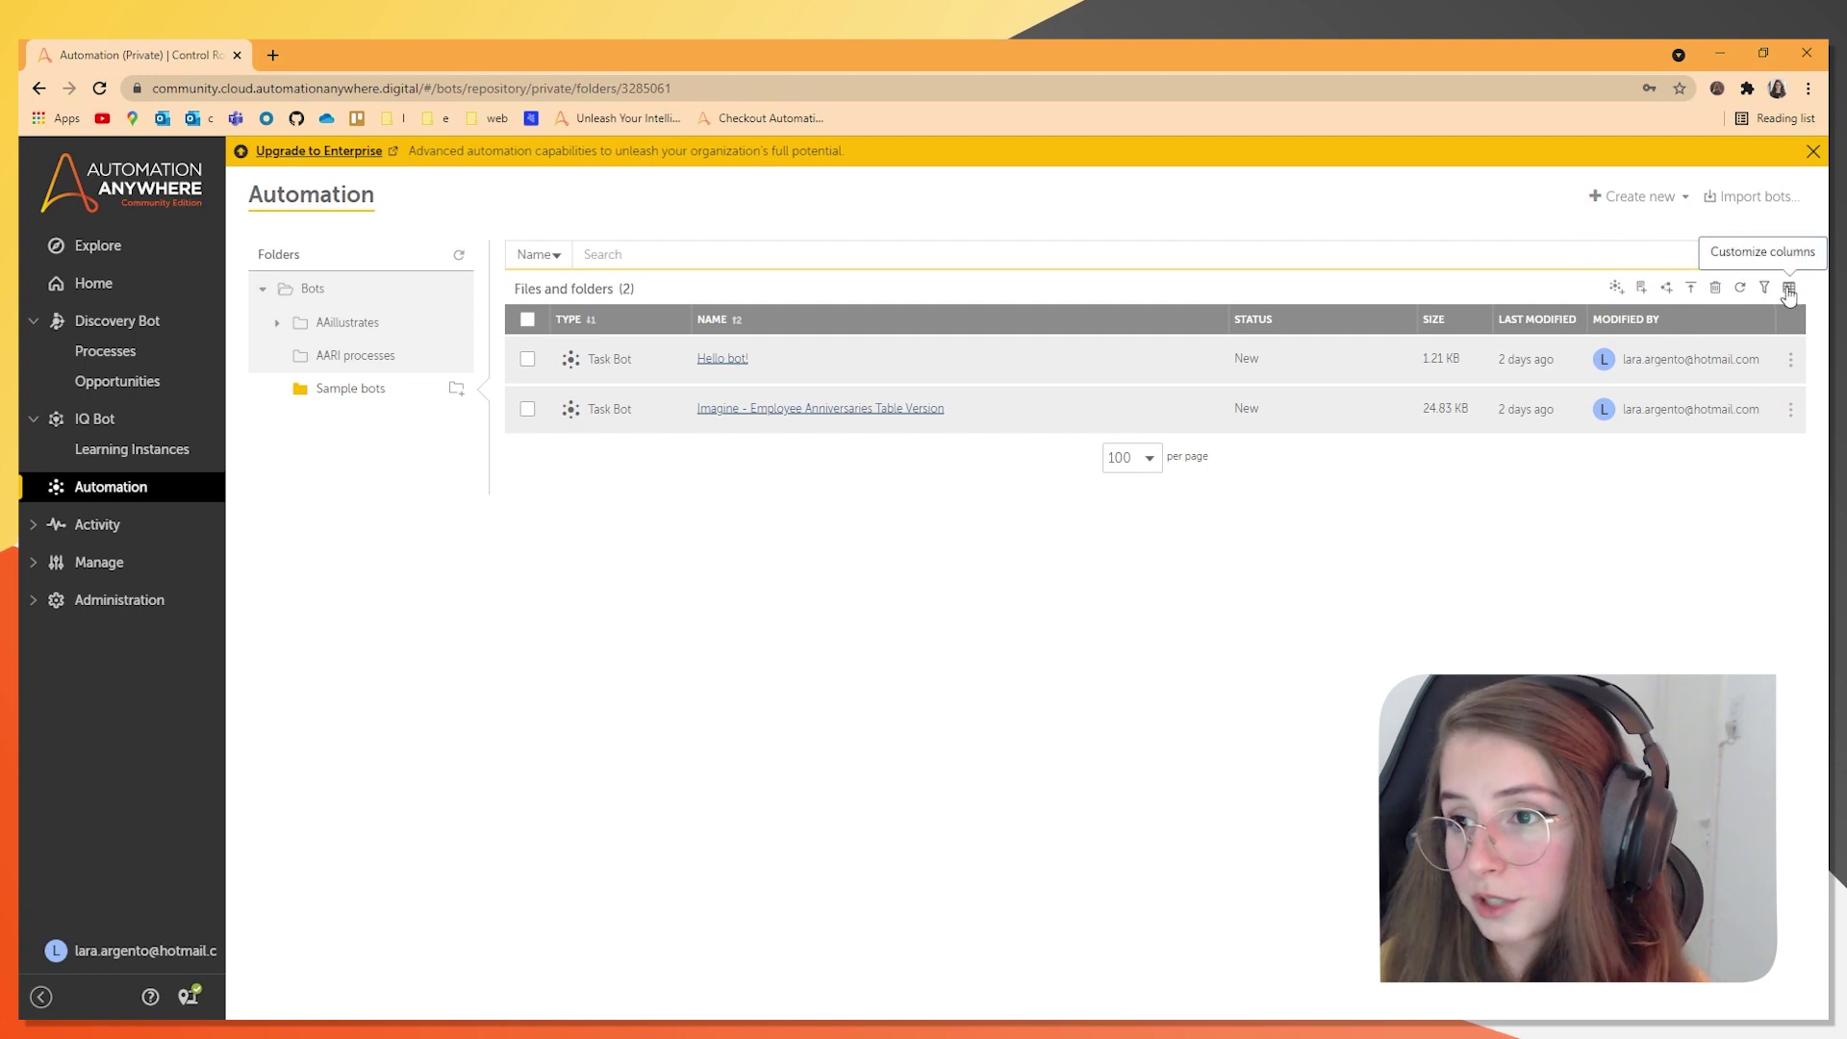
pyautogui.click(1741, 288)
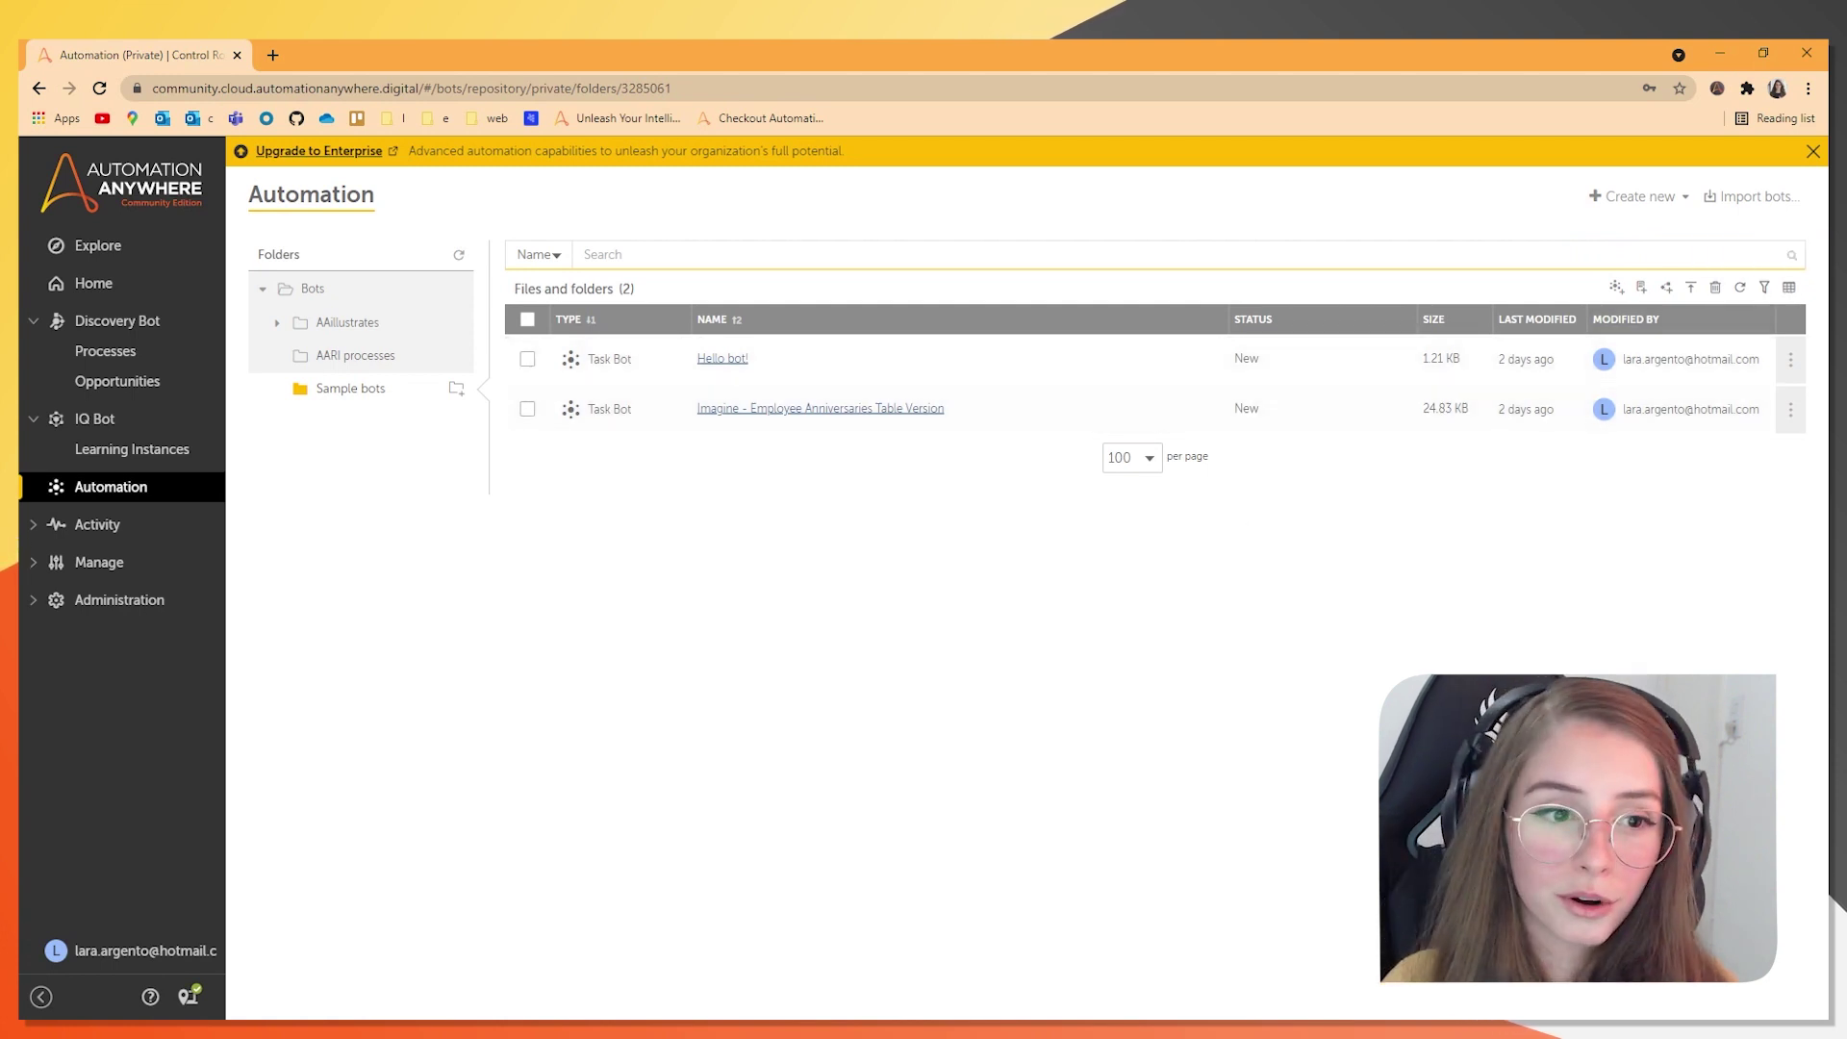
pyautogui.click(1785, 198)
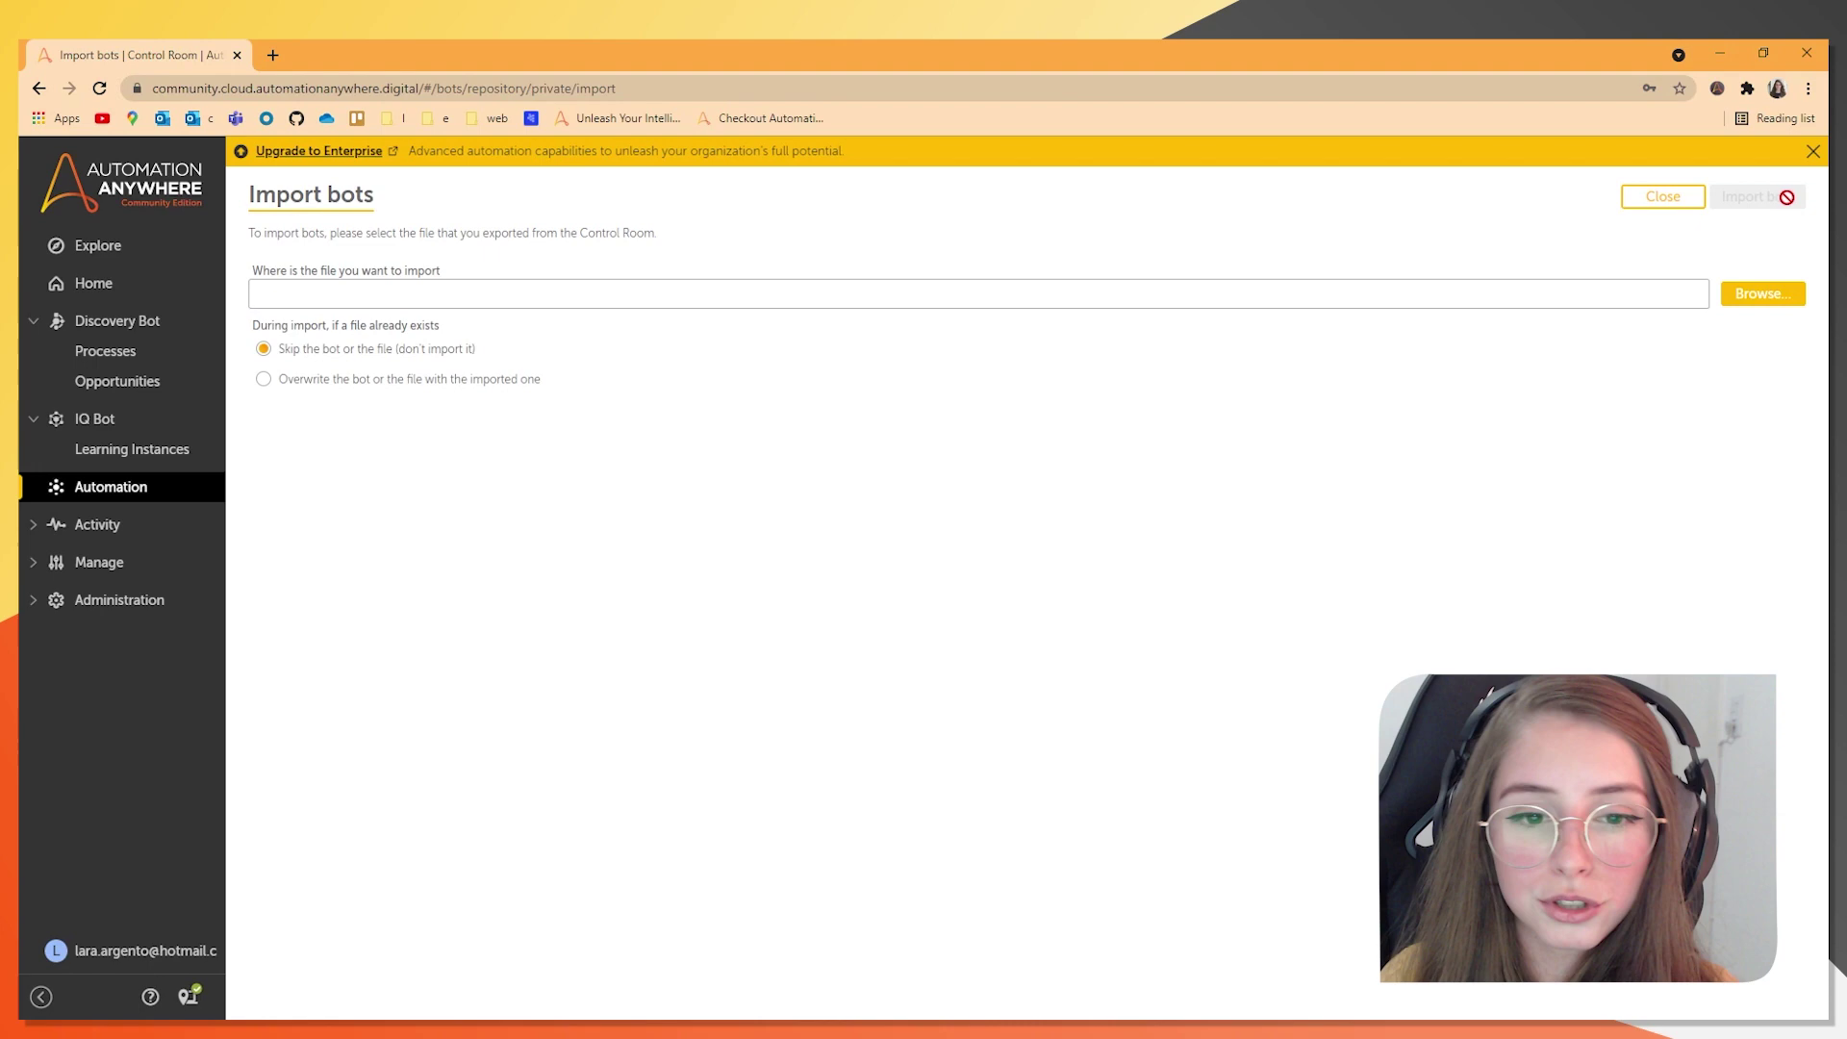
# Close Import bots without importing and scroll to the Employee Anniversaries Table Version bot
pyautogui.click(1668, 204)
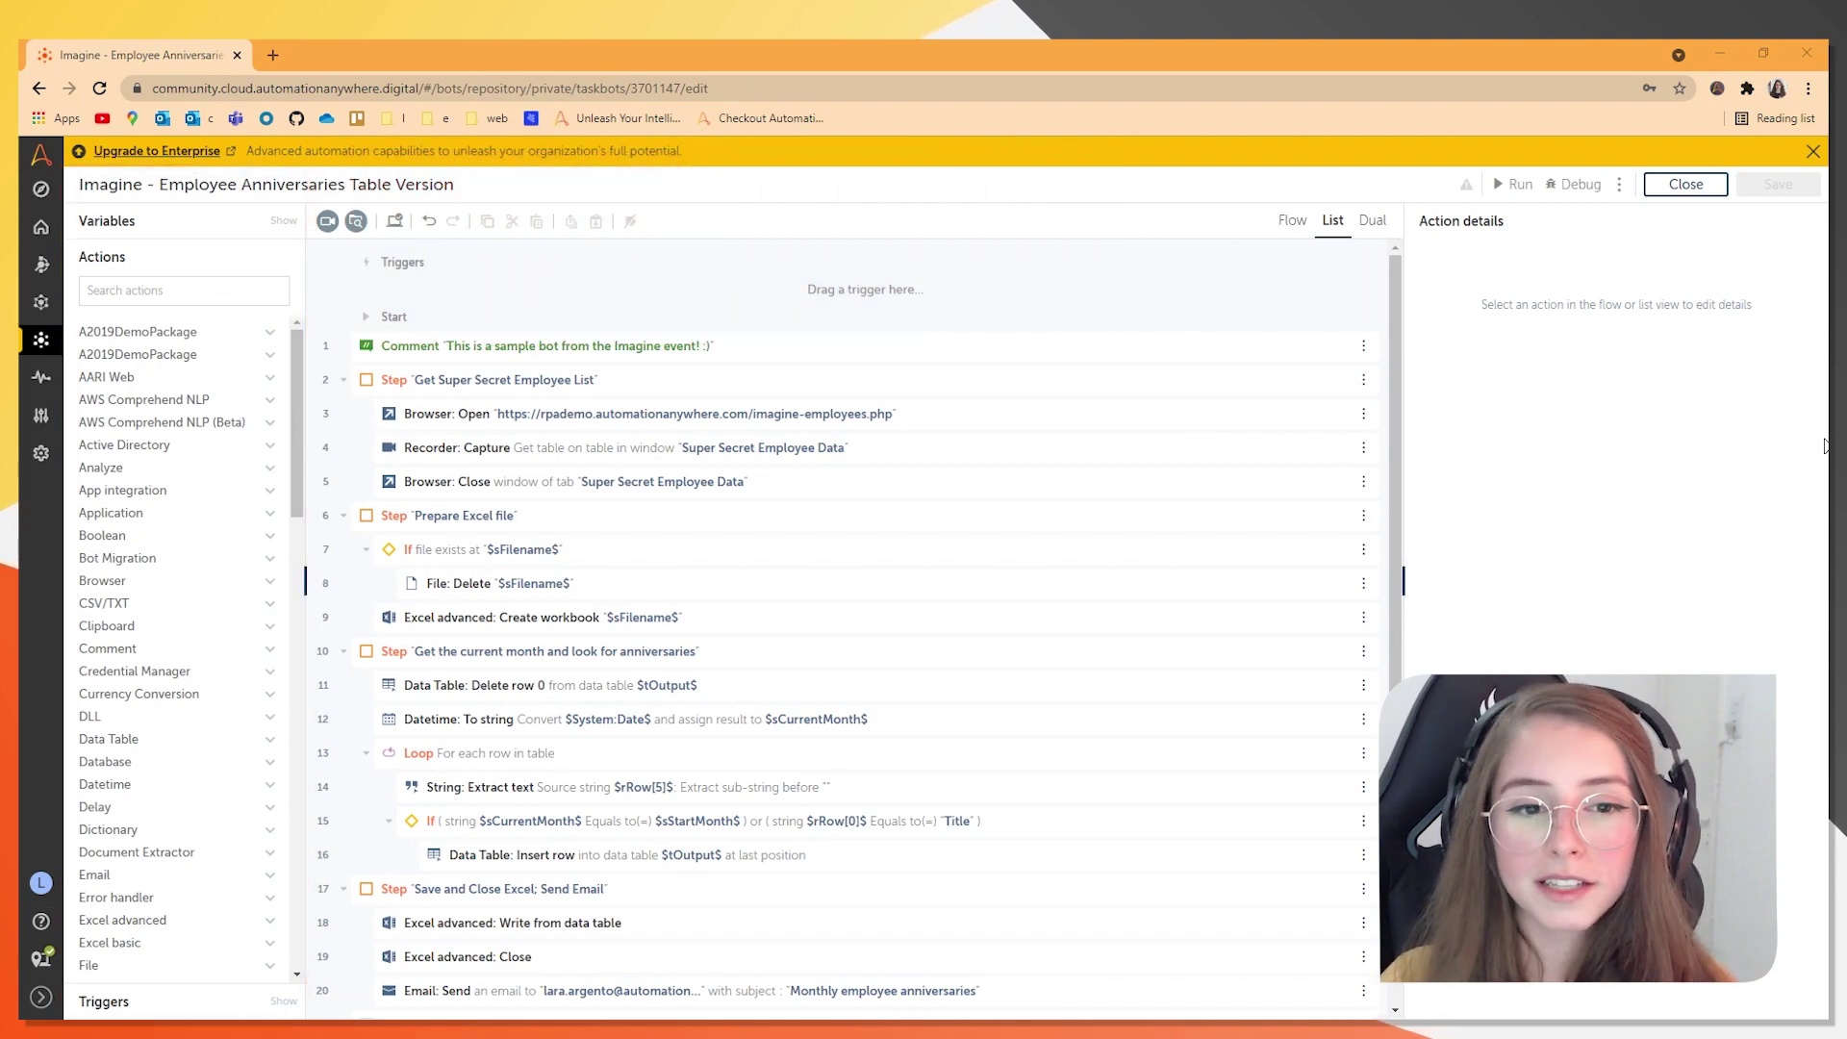
pyautogui.scroll(-1, 722, 497)
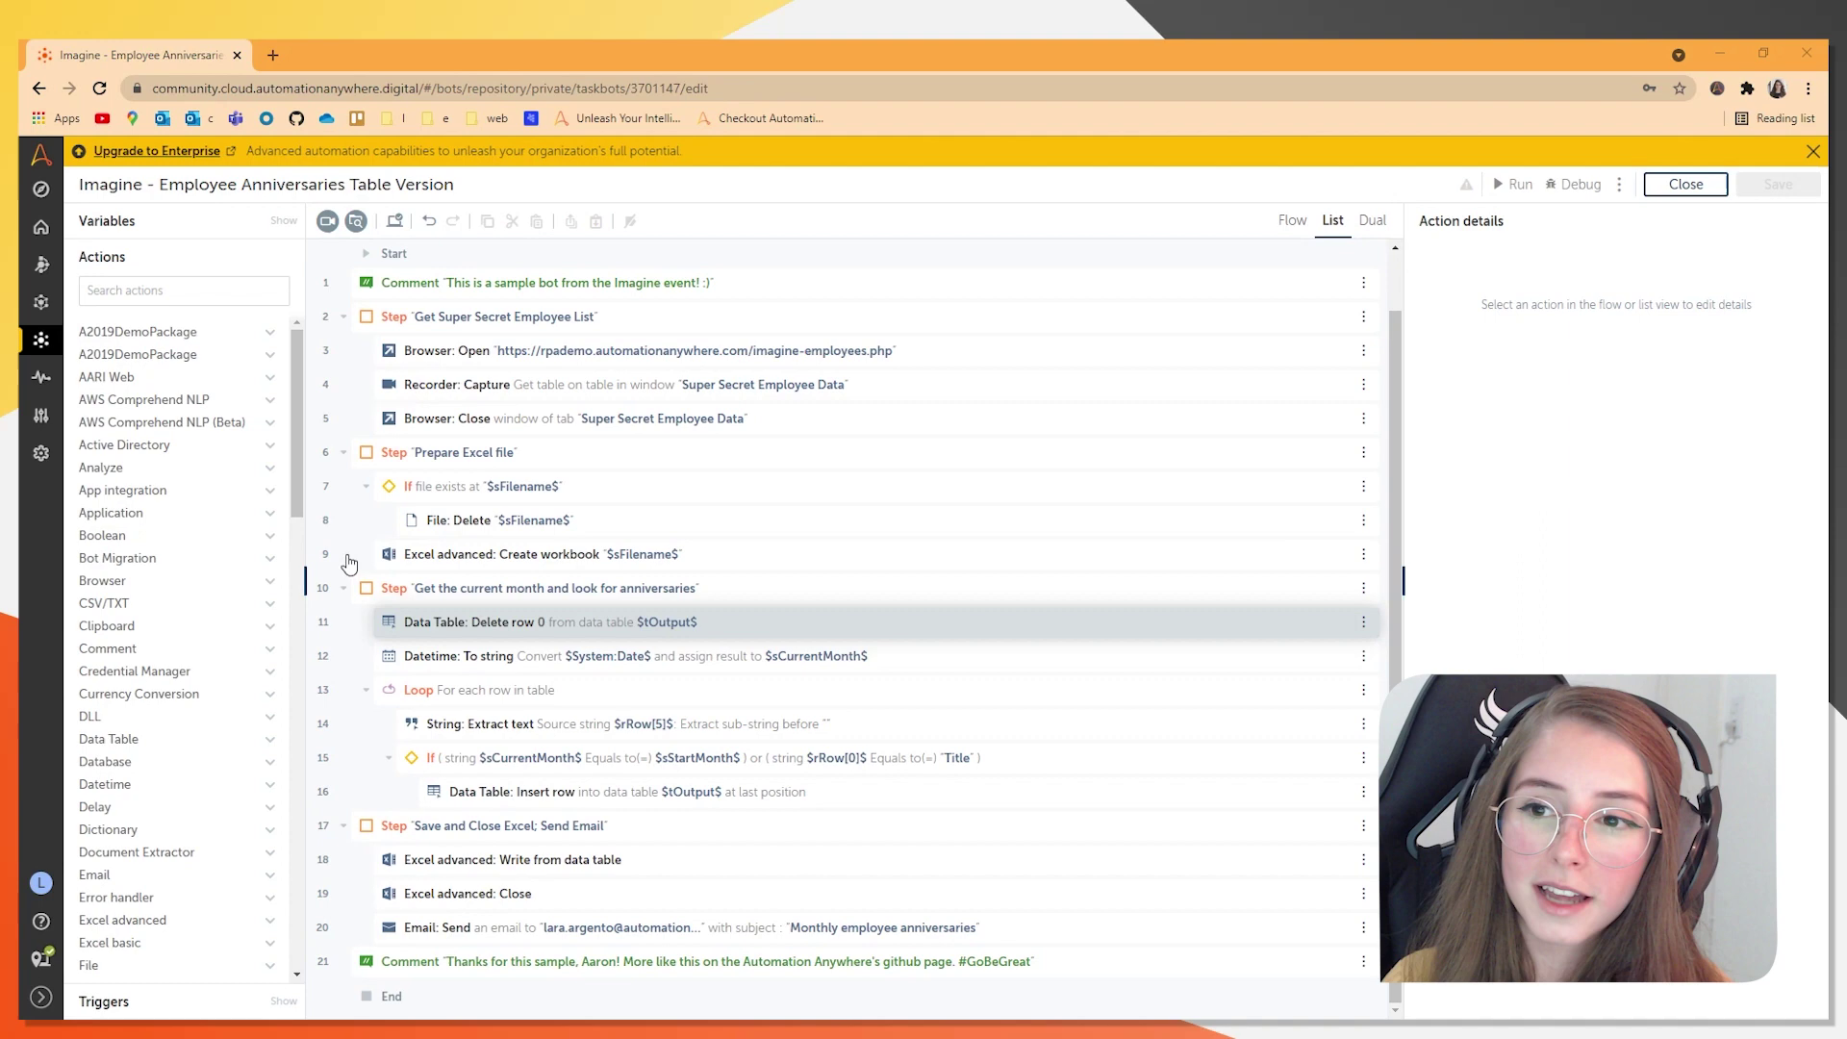
pyautogui.click(151, 222)
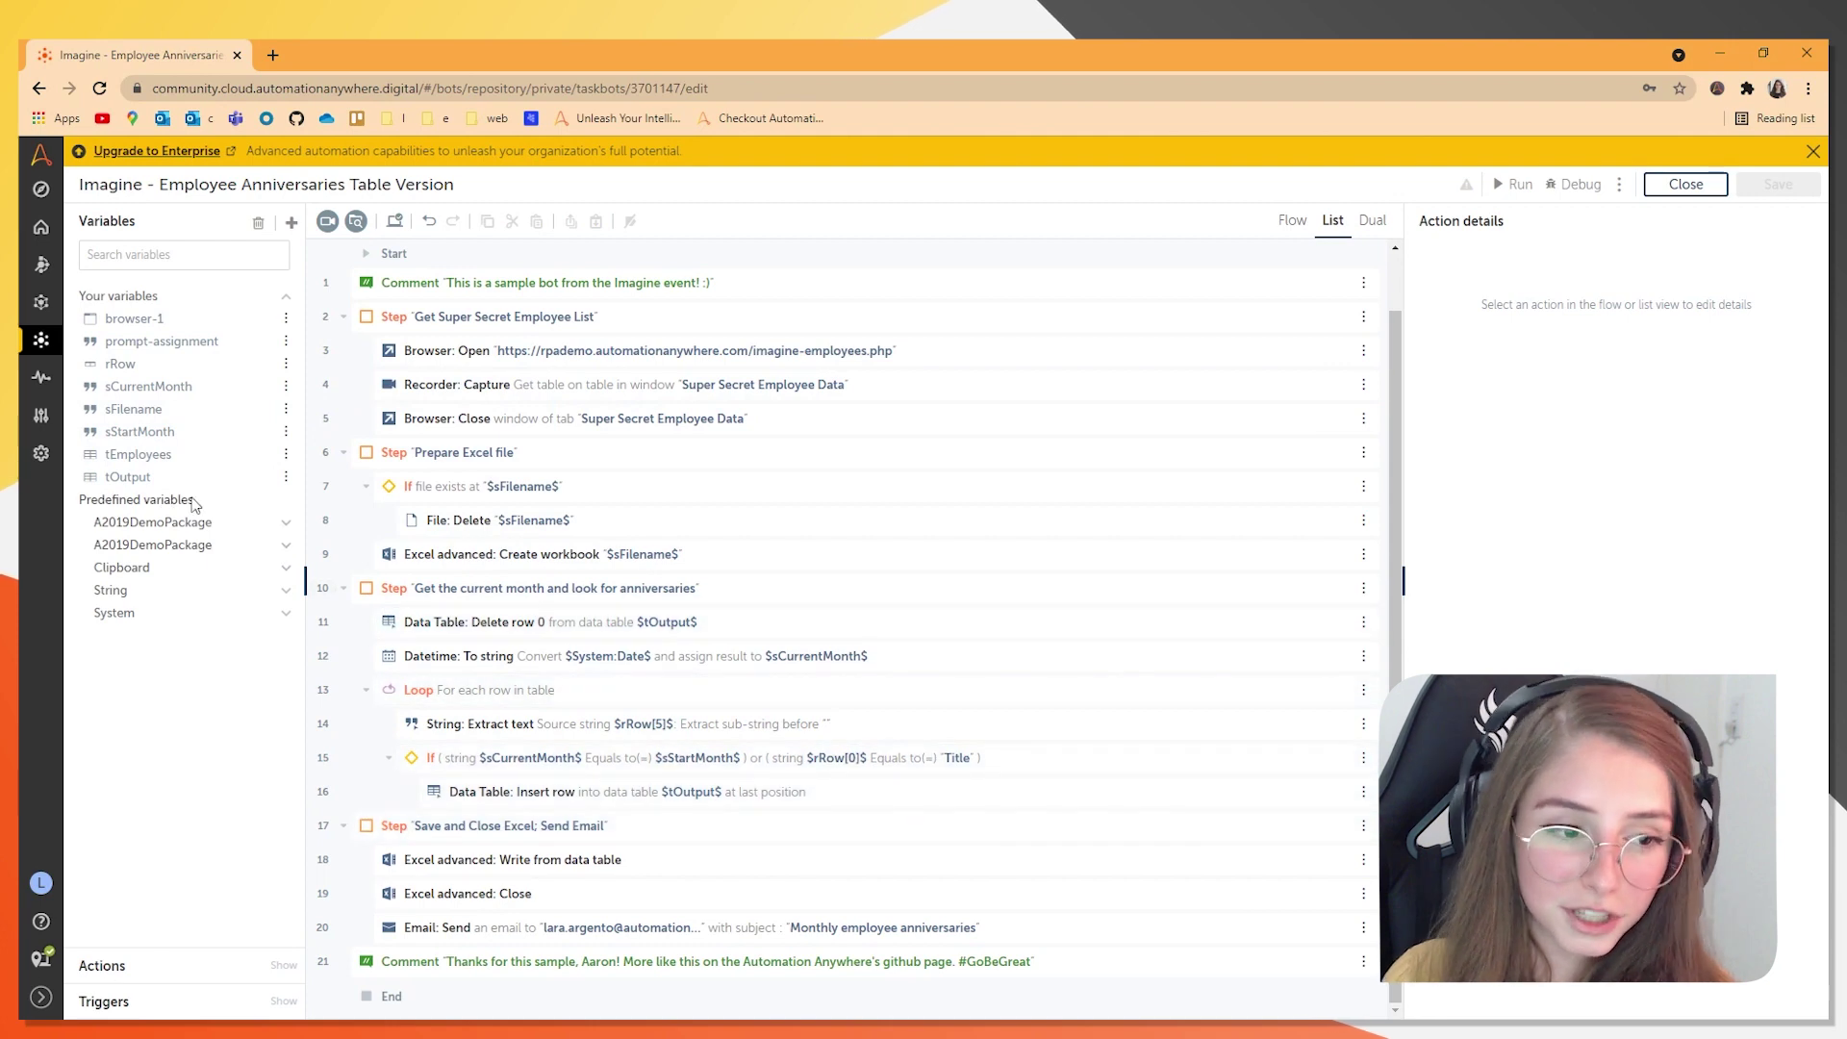
pyautogui.click(287, 592)
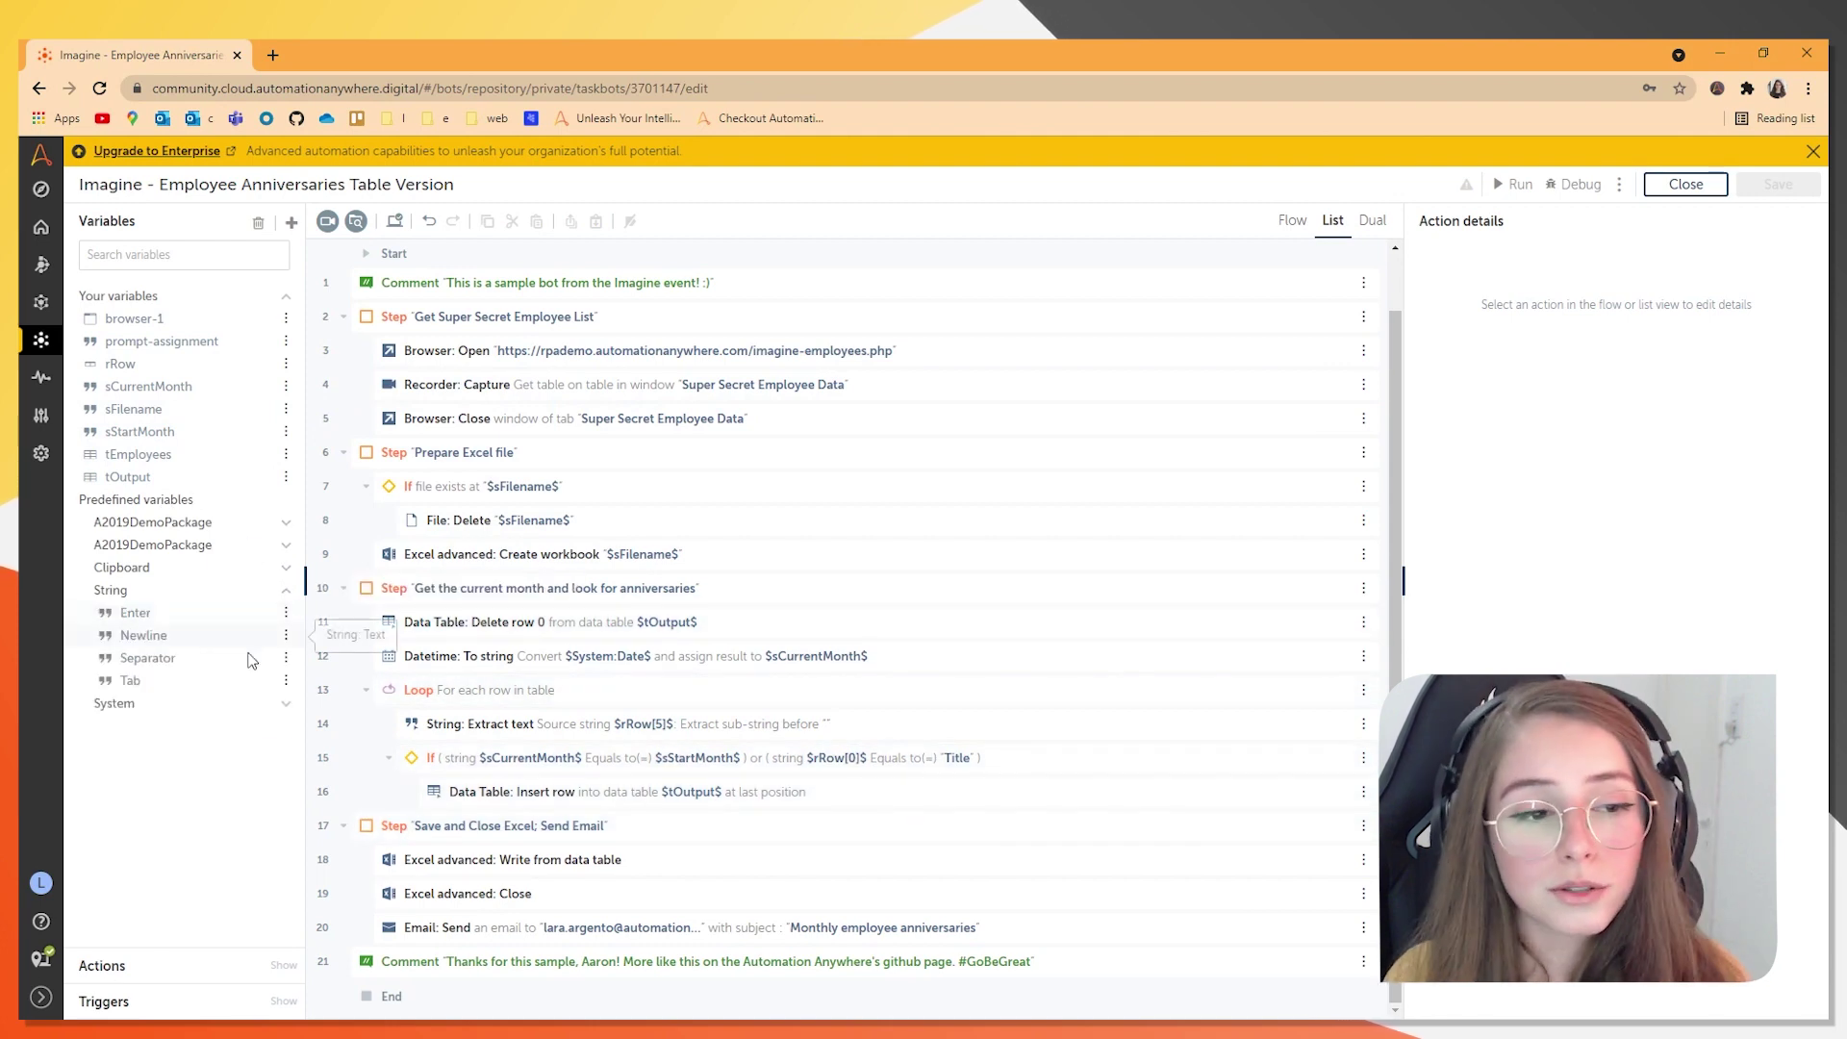
pyautogui.click(286, 703)
pyautogui.scroll(-2, 198, 709)
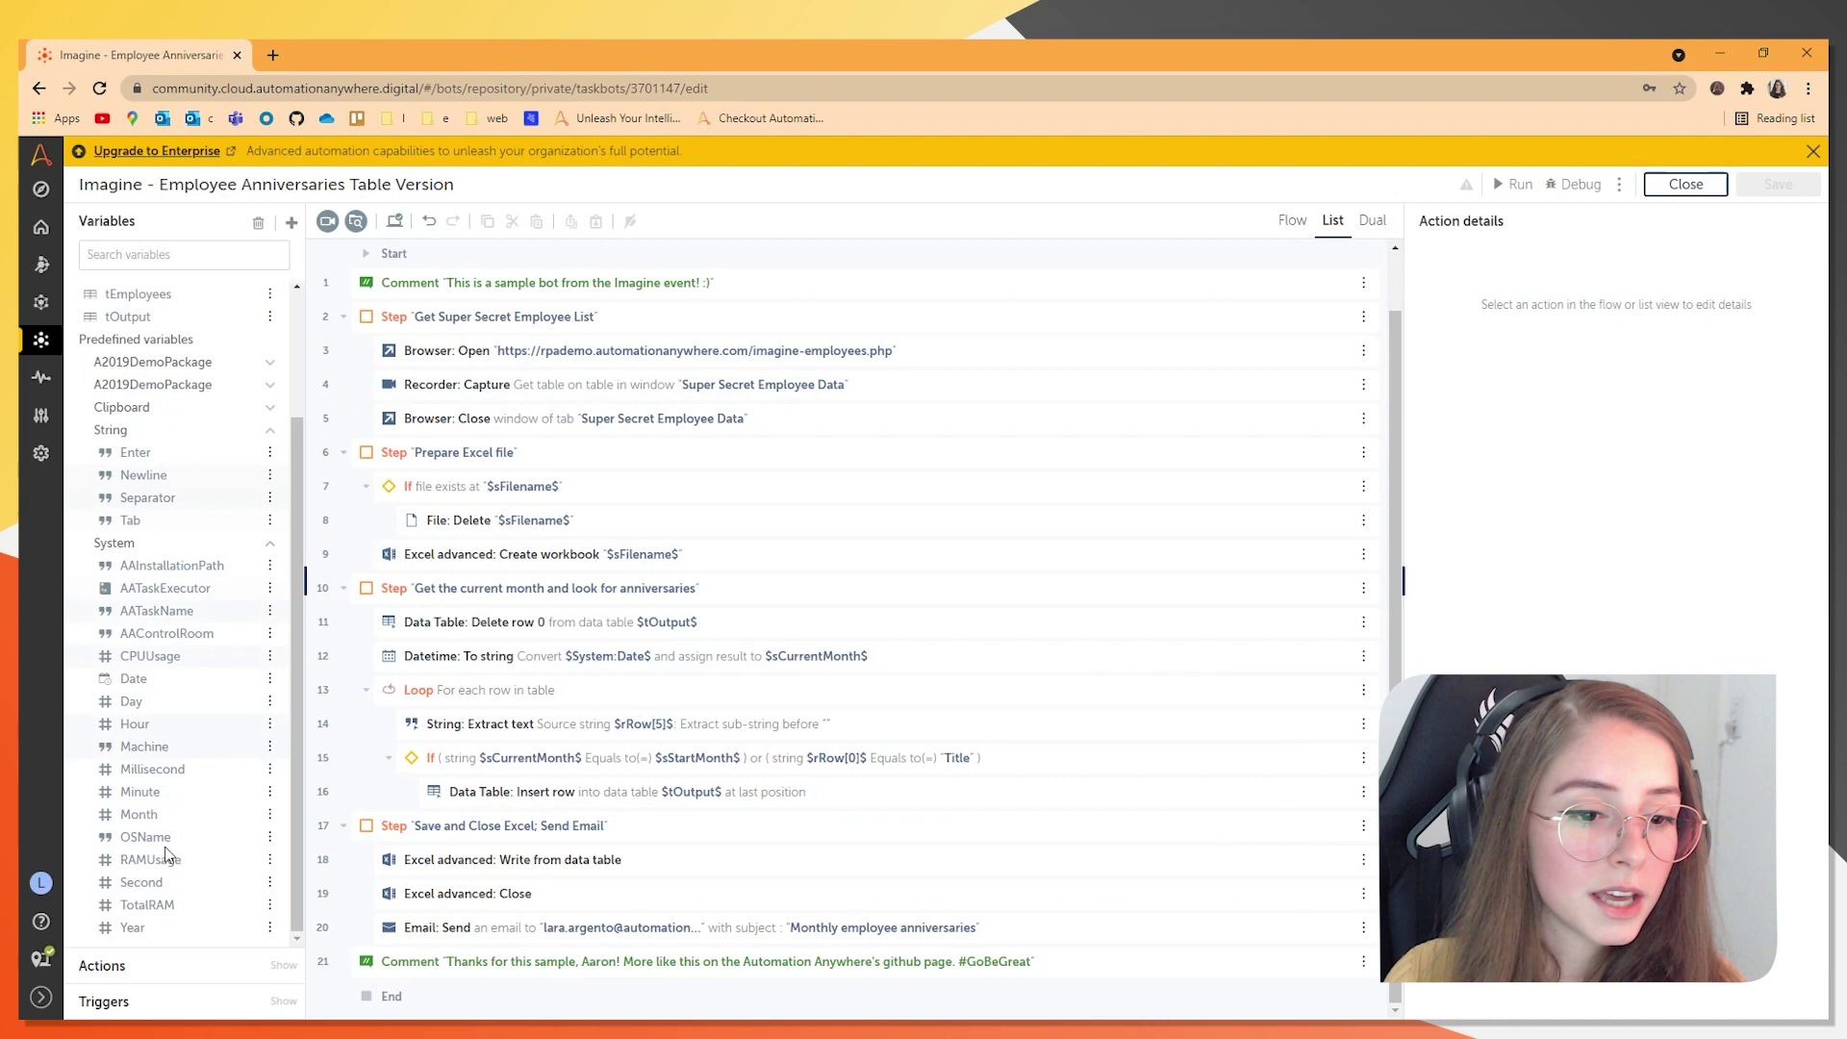
pyautogui.click(102, 967)
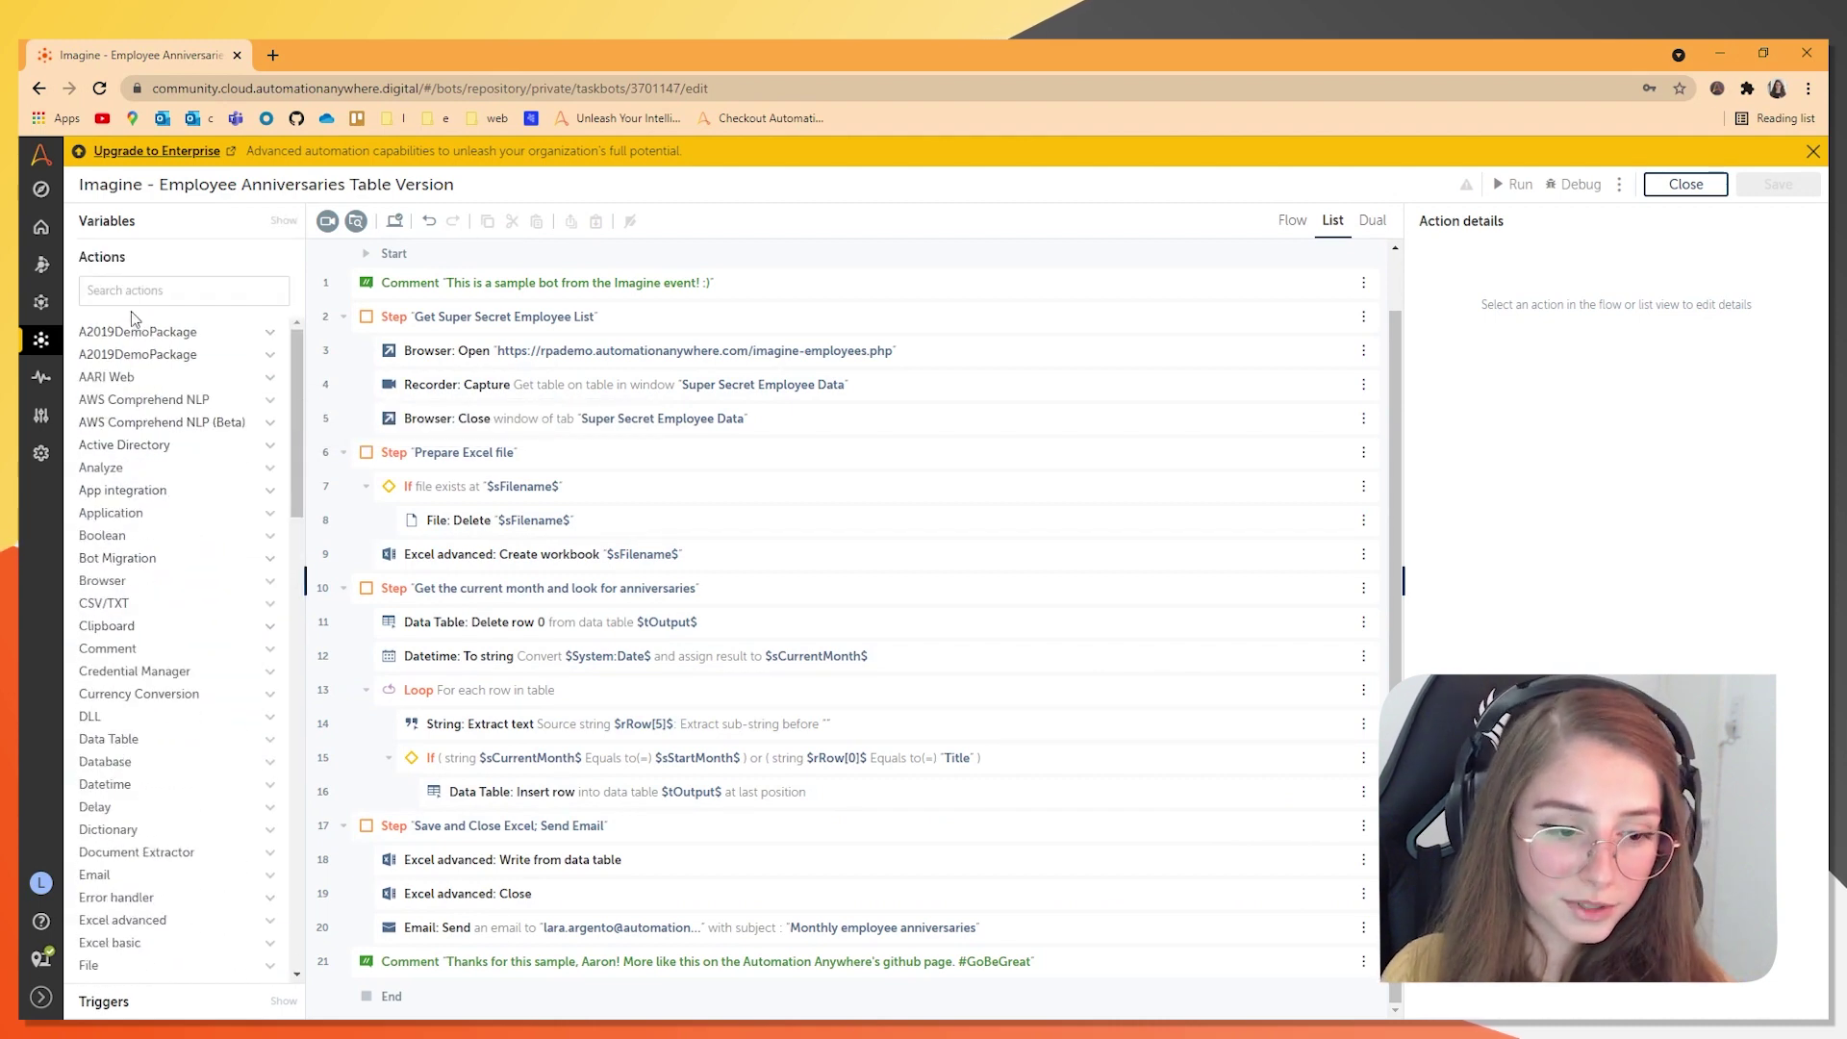
pyautogui.scroll(-5, 164, 361)
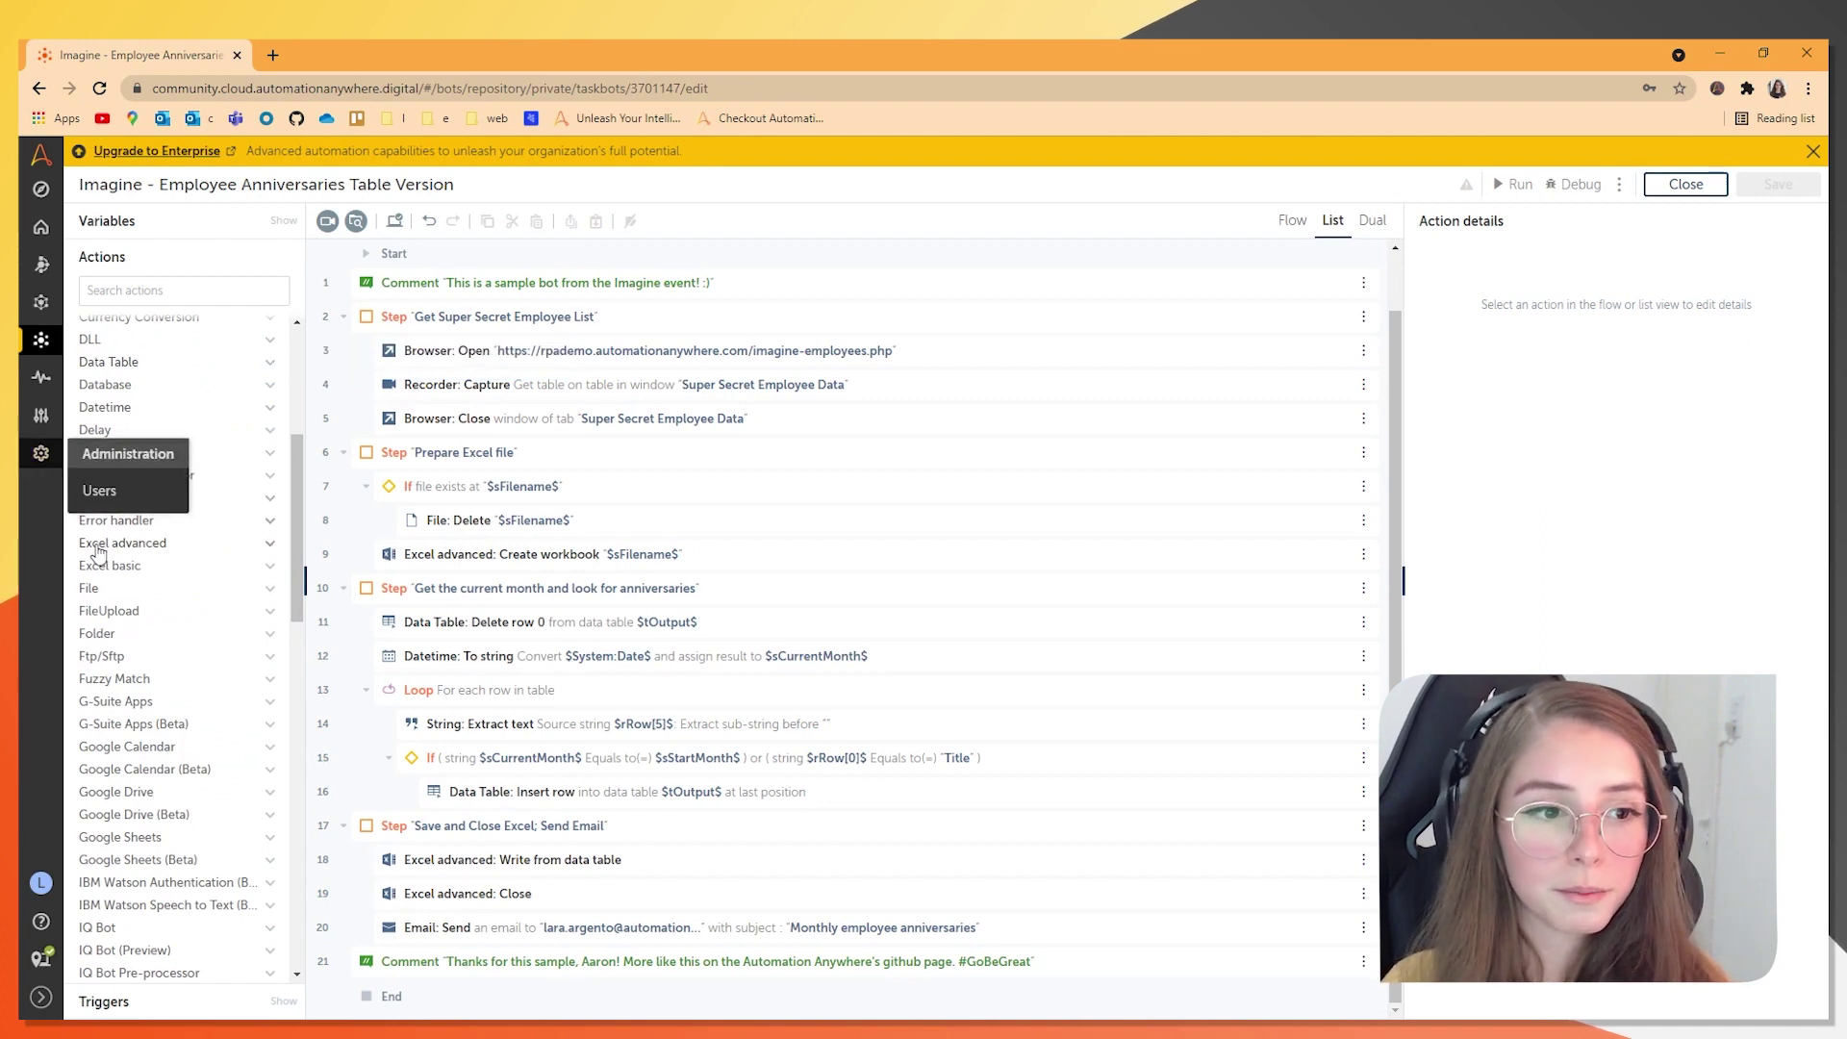
# Place a G-Suite Google Drive Copy file action inside the If block above File: Delete
pyautogui.scroll(-3, 192, 577)
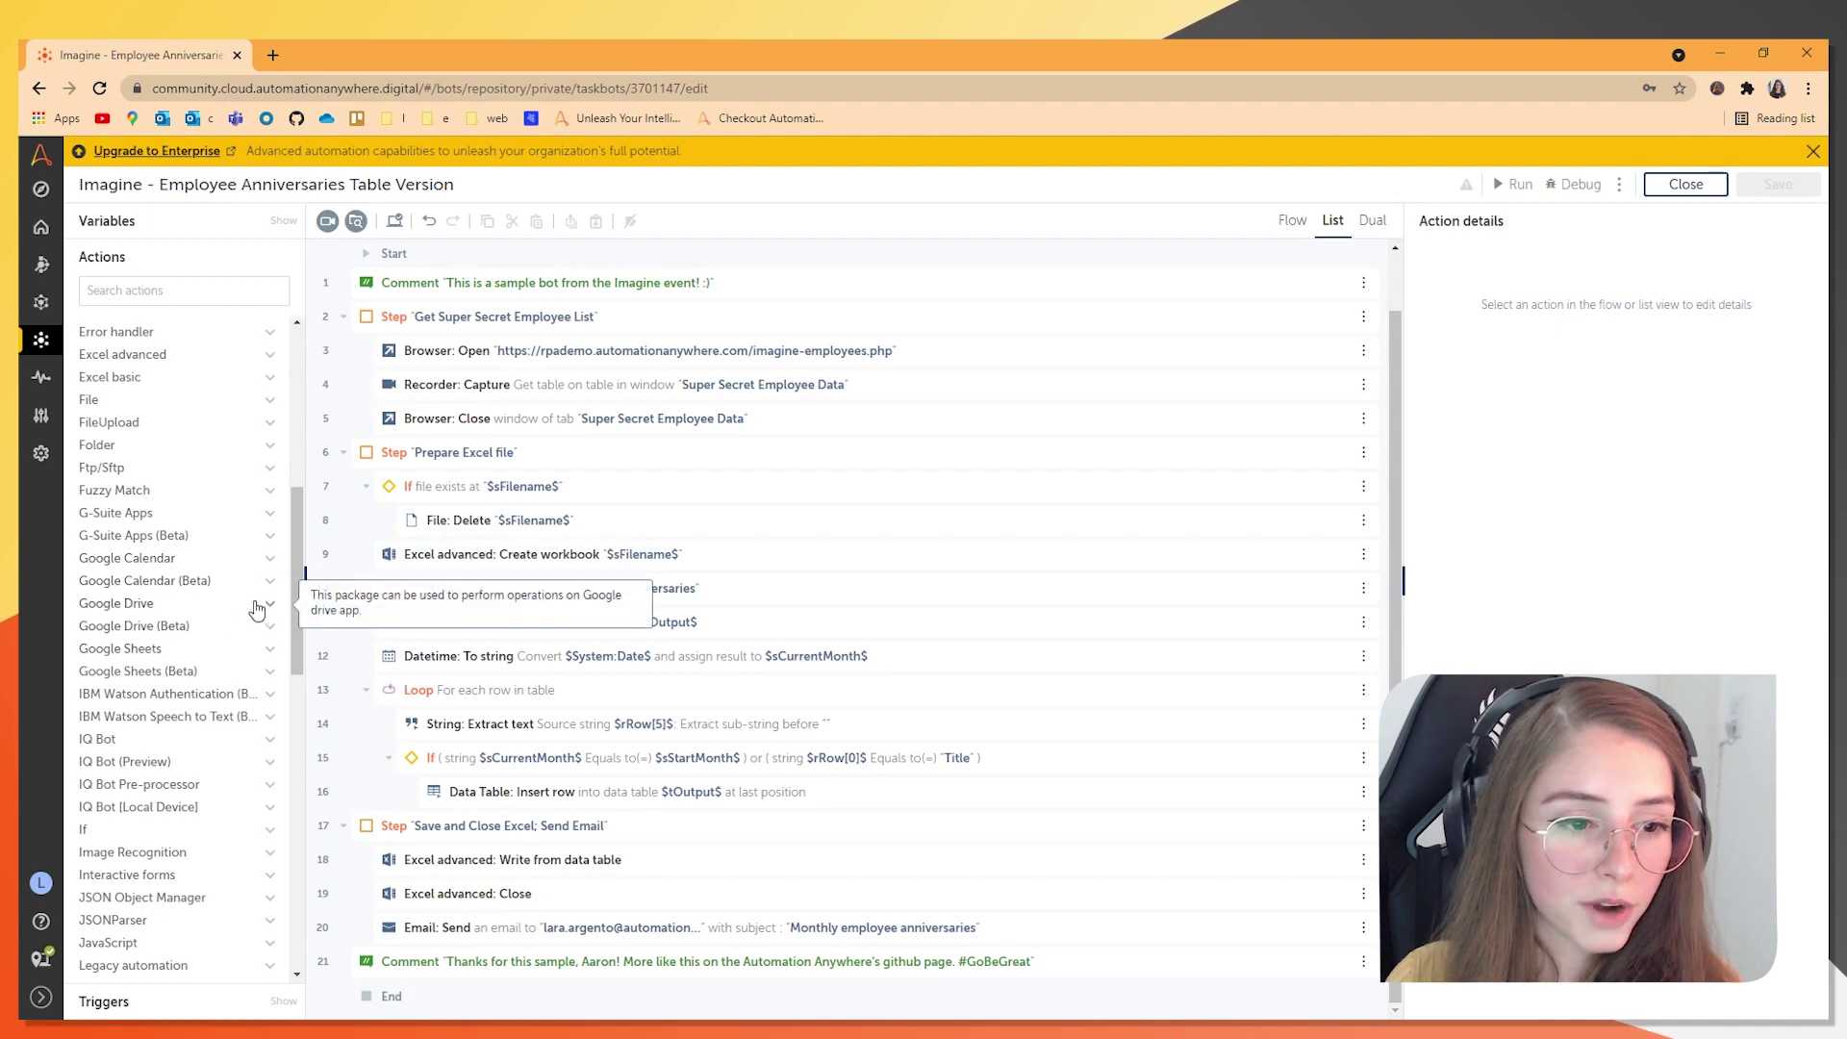
pyautogui.click(257, 520)
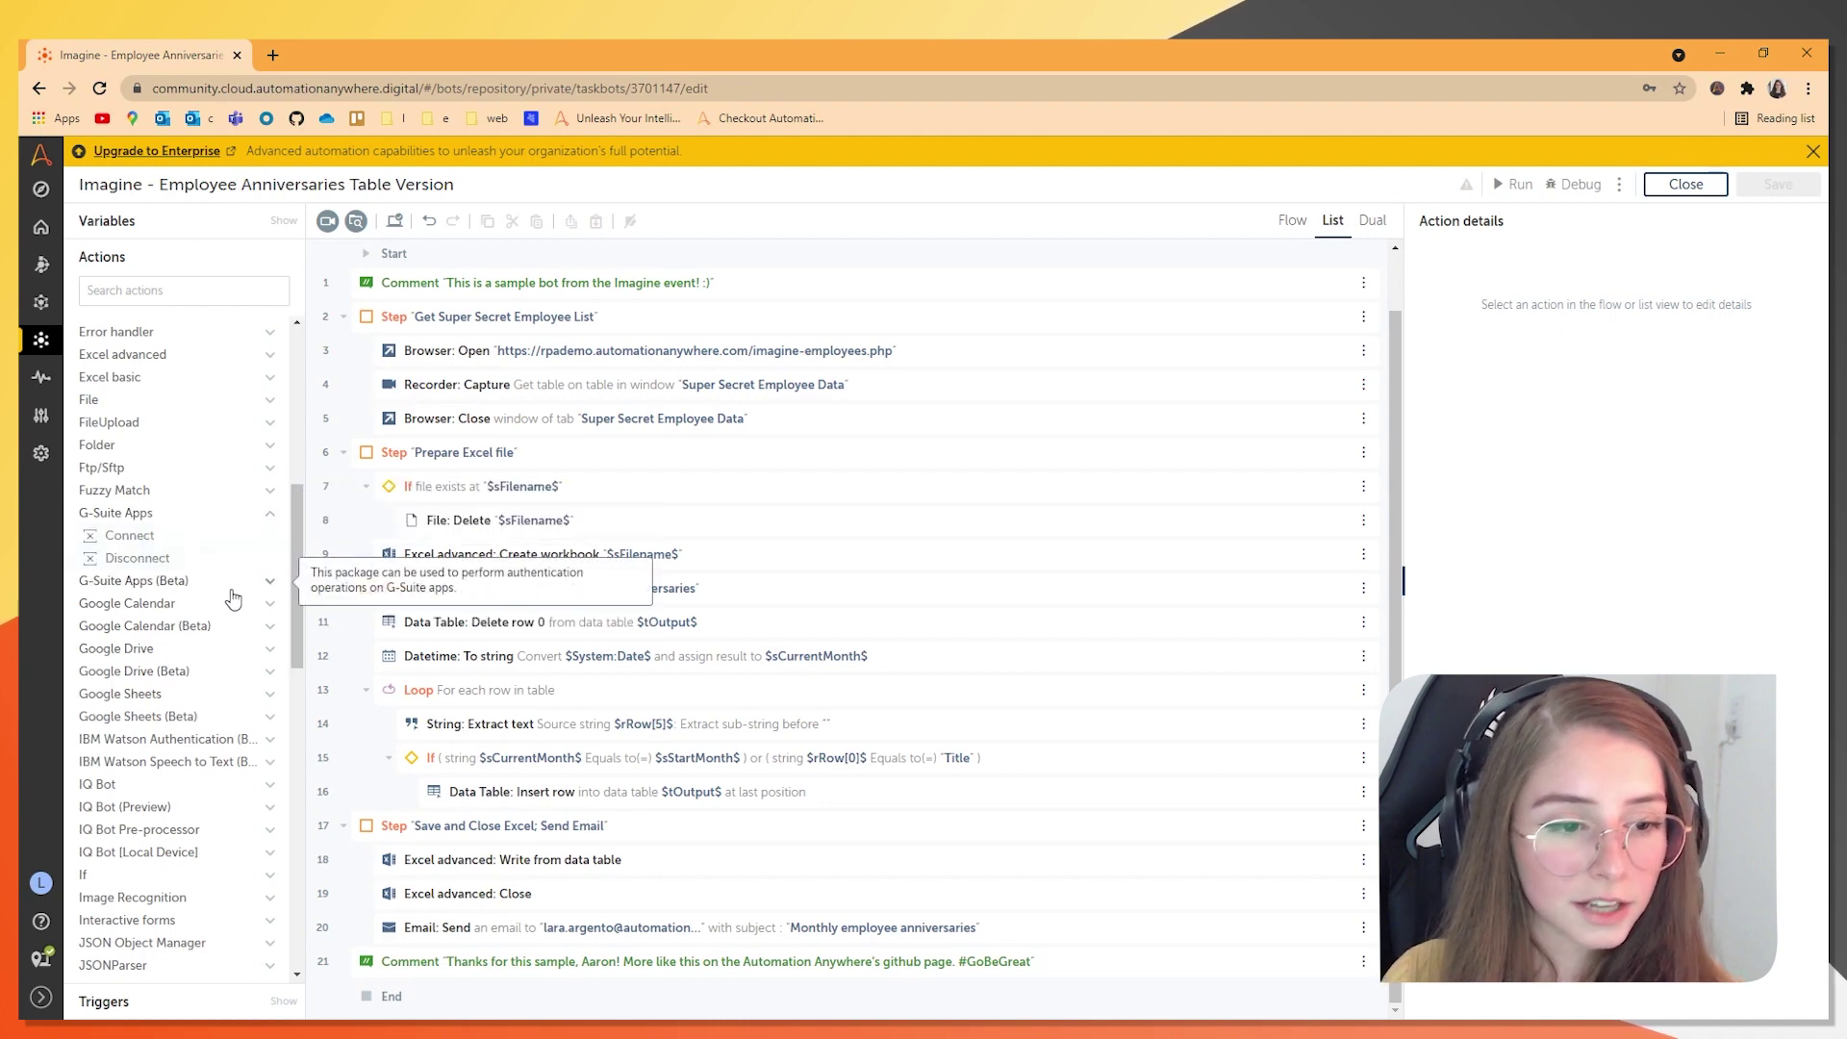
pyautogui.click(274, 648)
pyautogui.moveTo(130, 716); pyautogui.dragTo(565, 560)
pyautogui.click(528, 521)
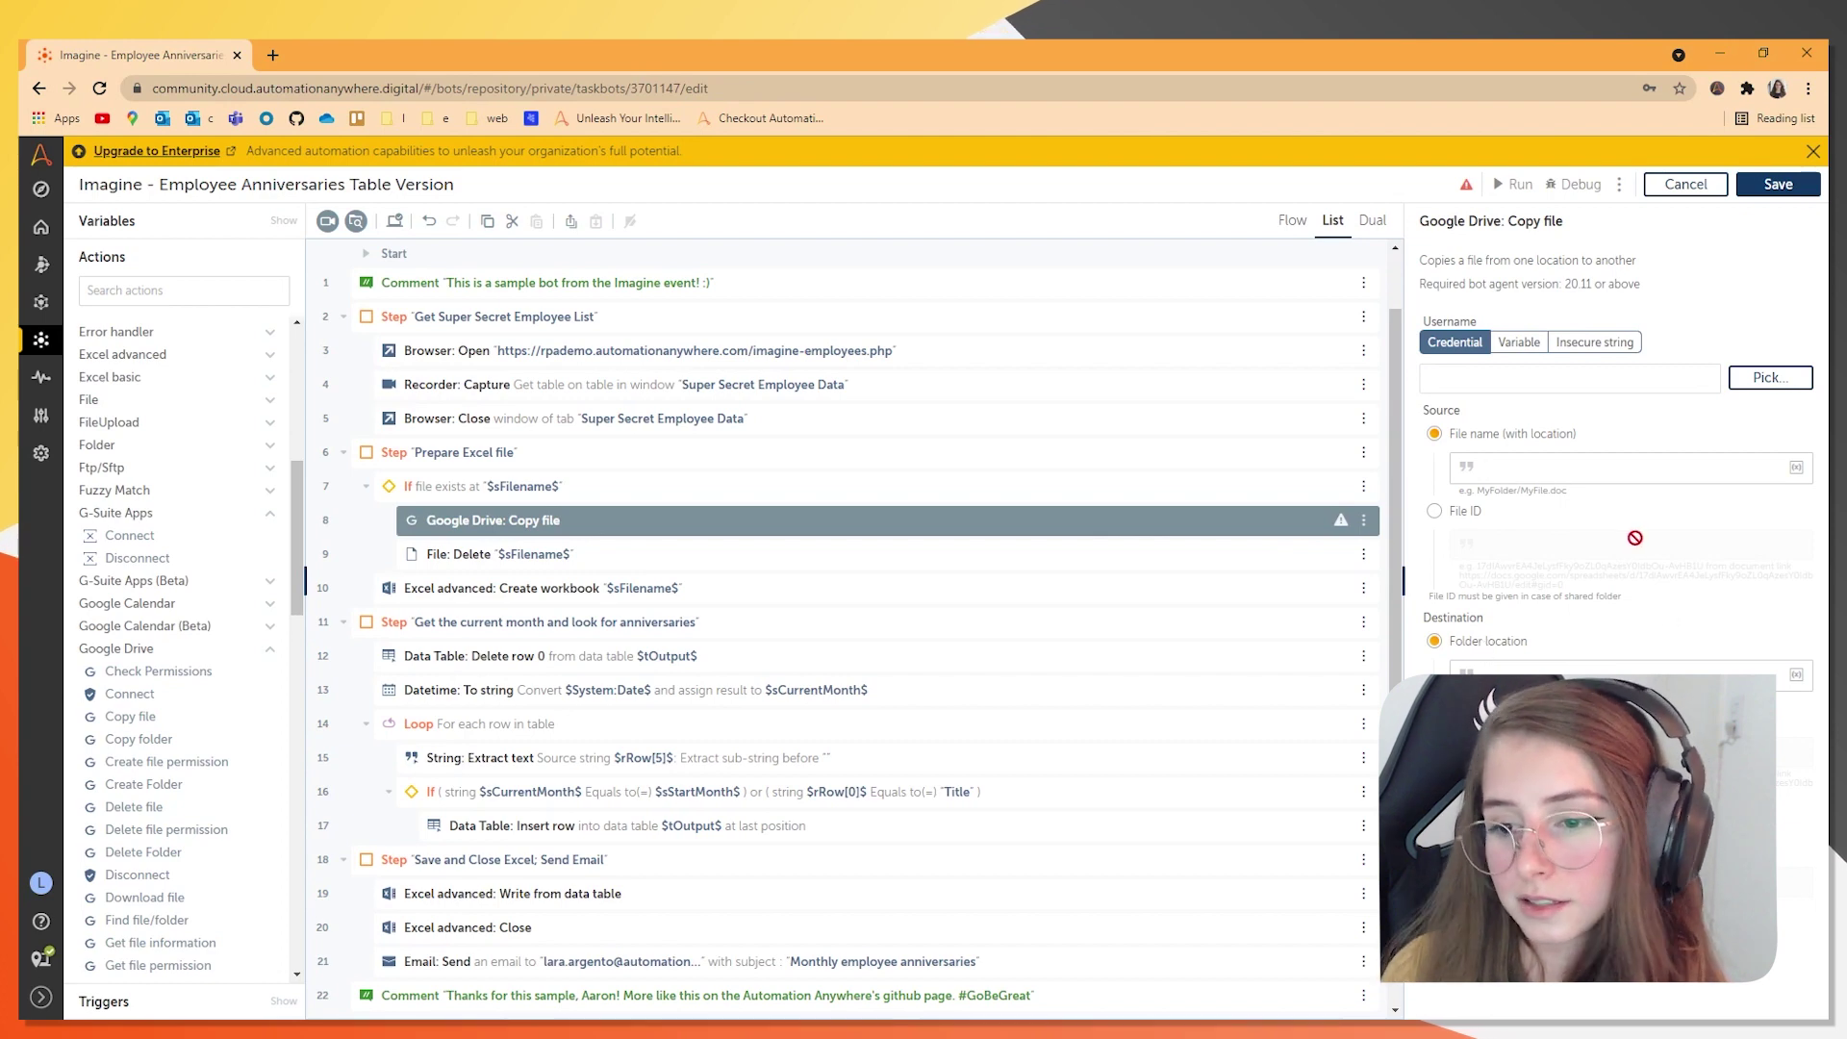
# Set the Copy file action's Username source to Insecure string
pyautogui.click(1518, 343)
pyautogui.click(1455, 342)
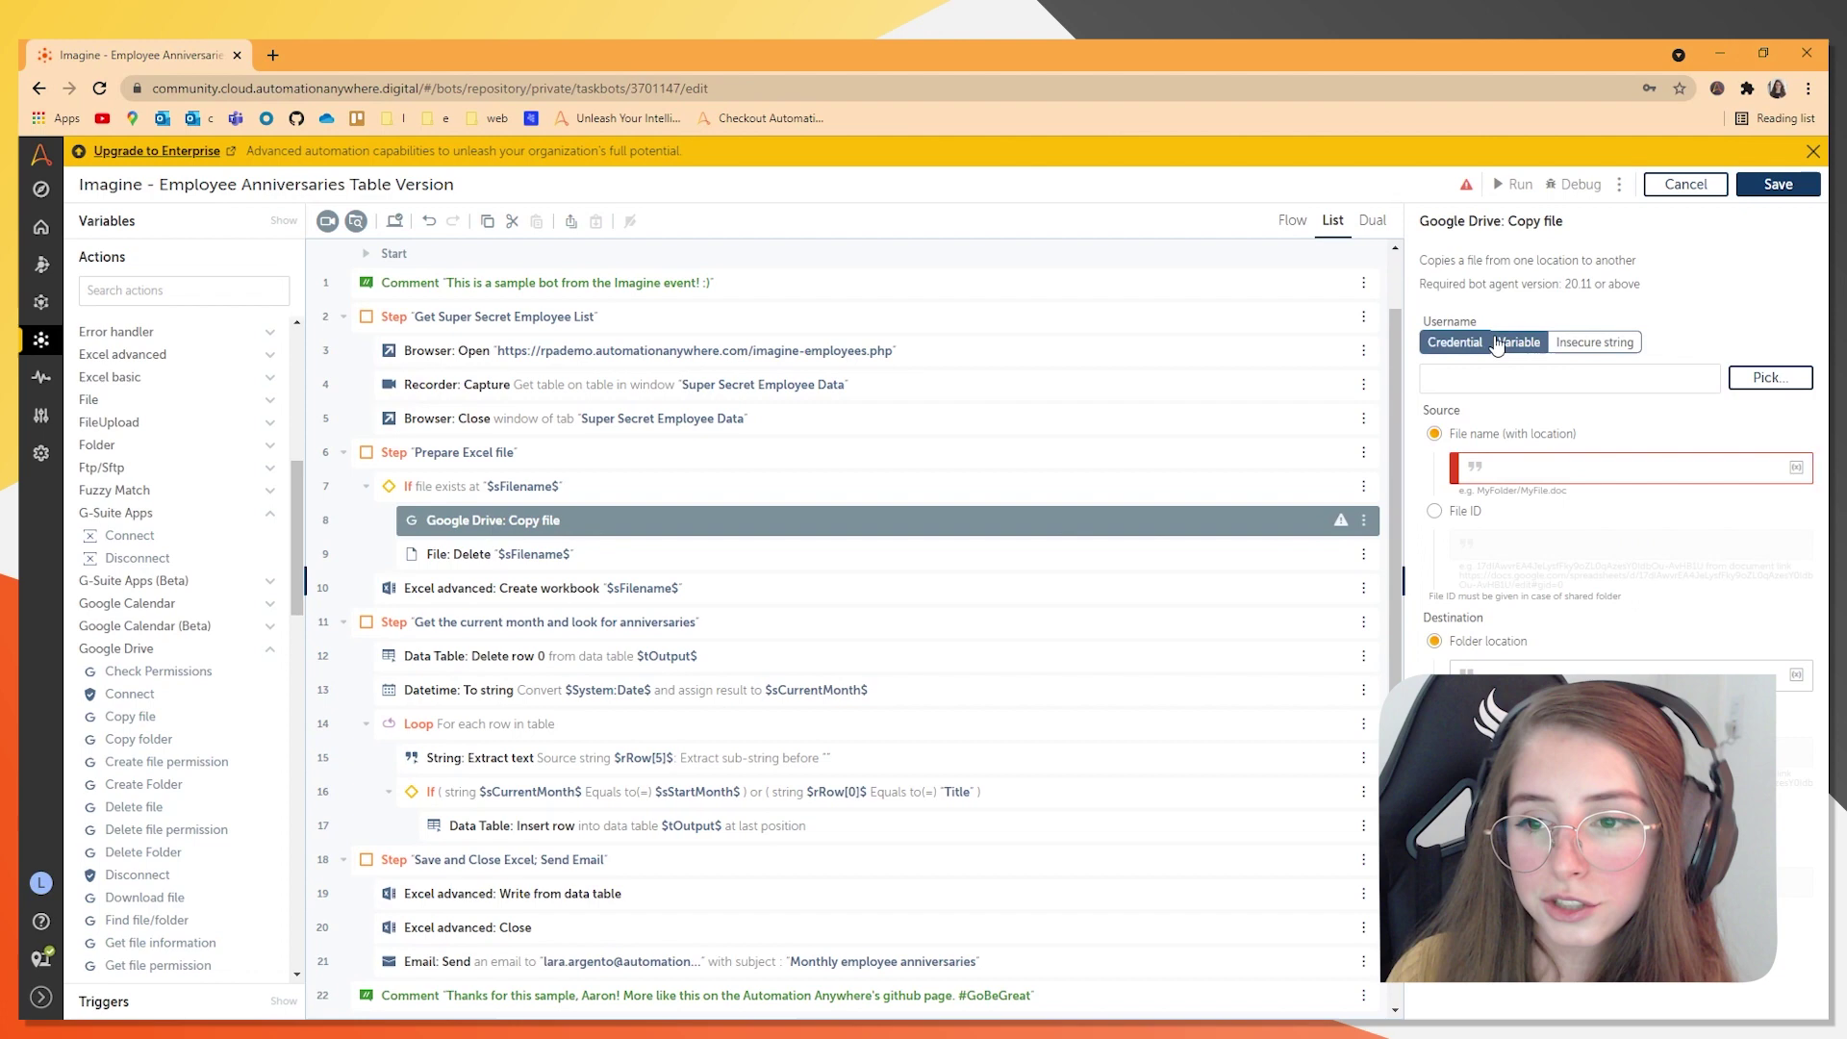
pyautogui.click(1590, 342)
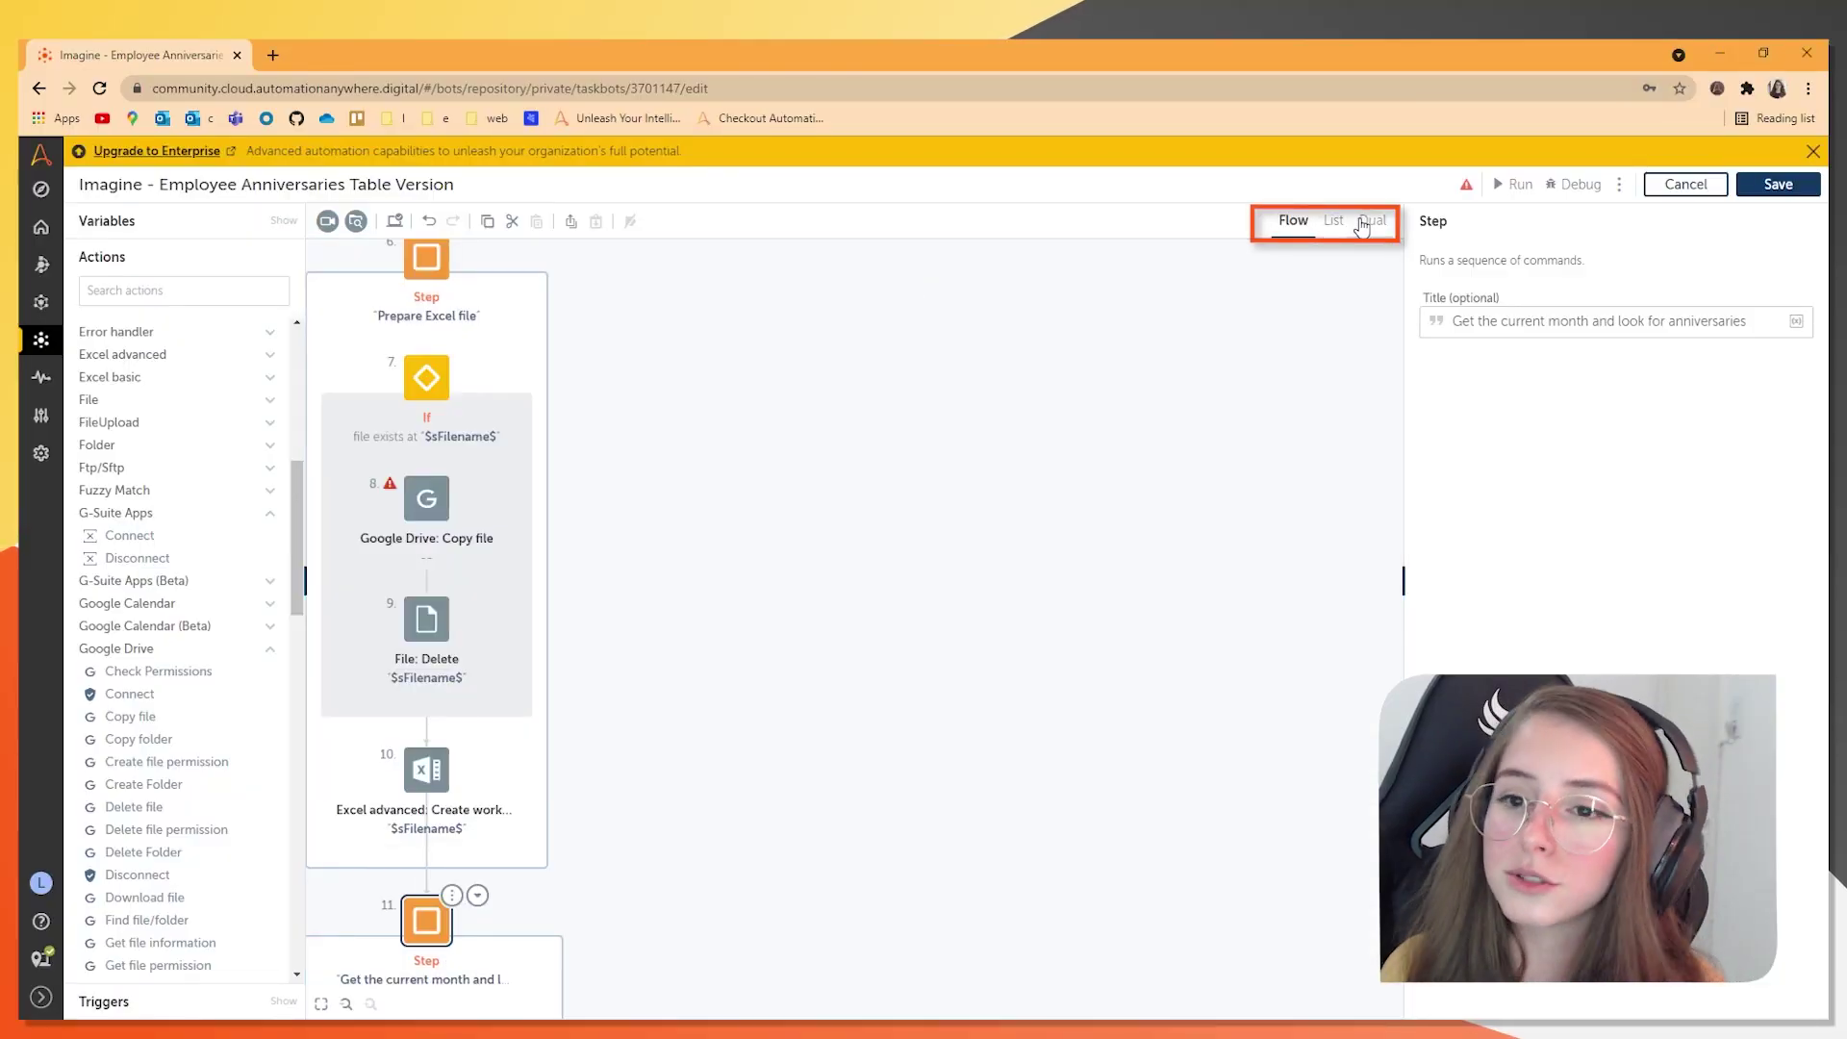
# Switch the editor to List, then Dual view, and scroll through the commands
pyautogui.click(1333, 221)
pyautogui.click(1372, 221)
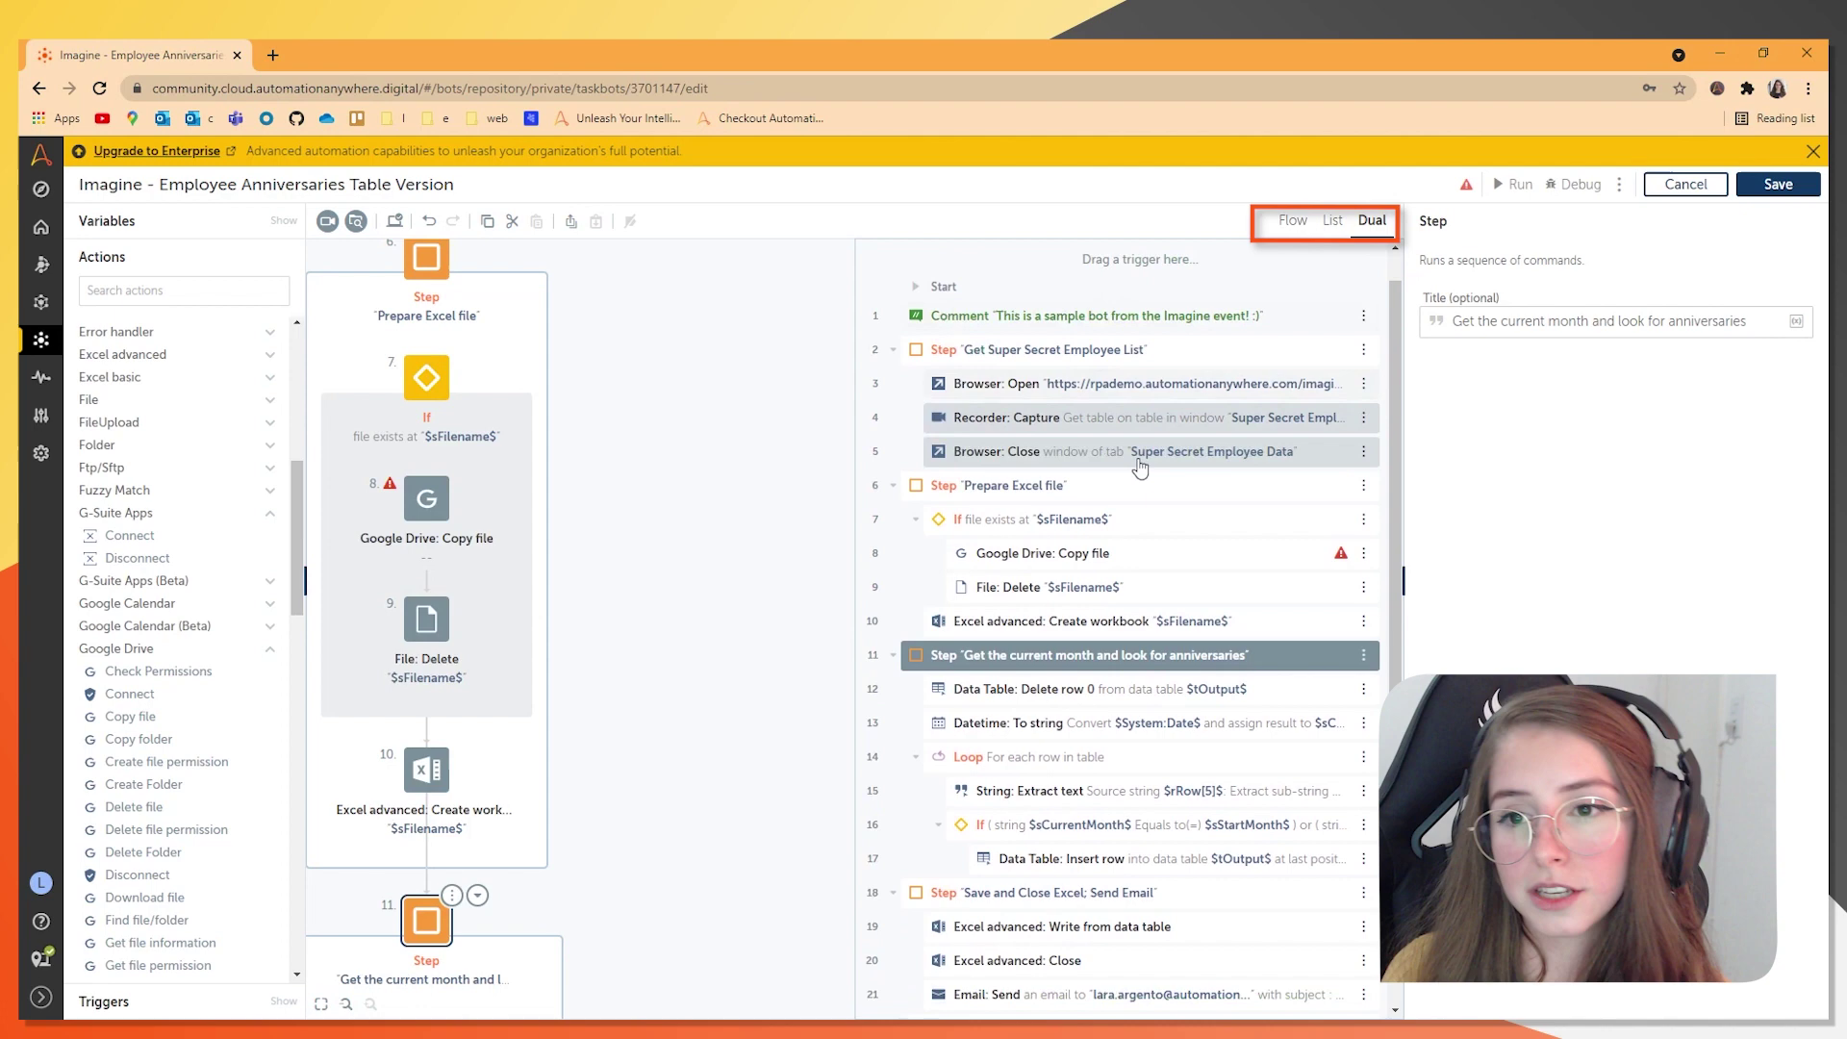
pyautogui.scroll(-1, 566, 703)
pyautogui.scroll(3, 746, 458)
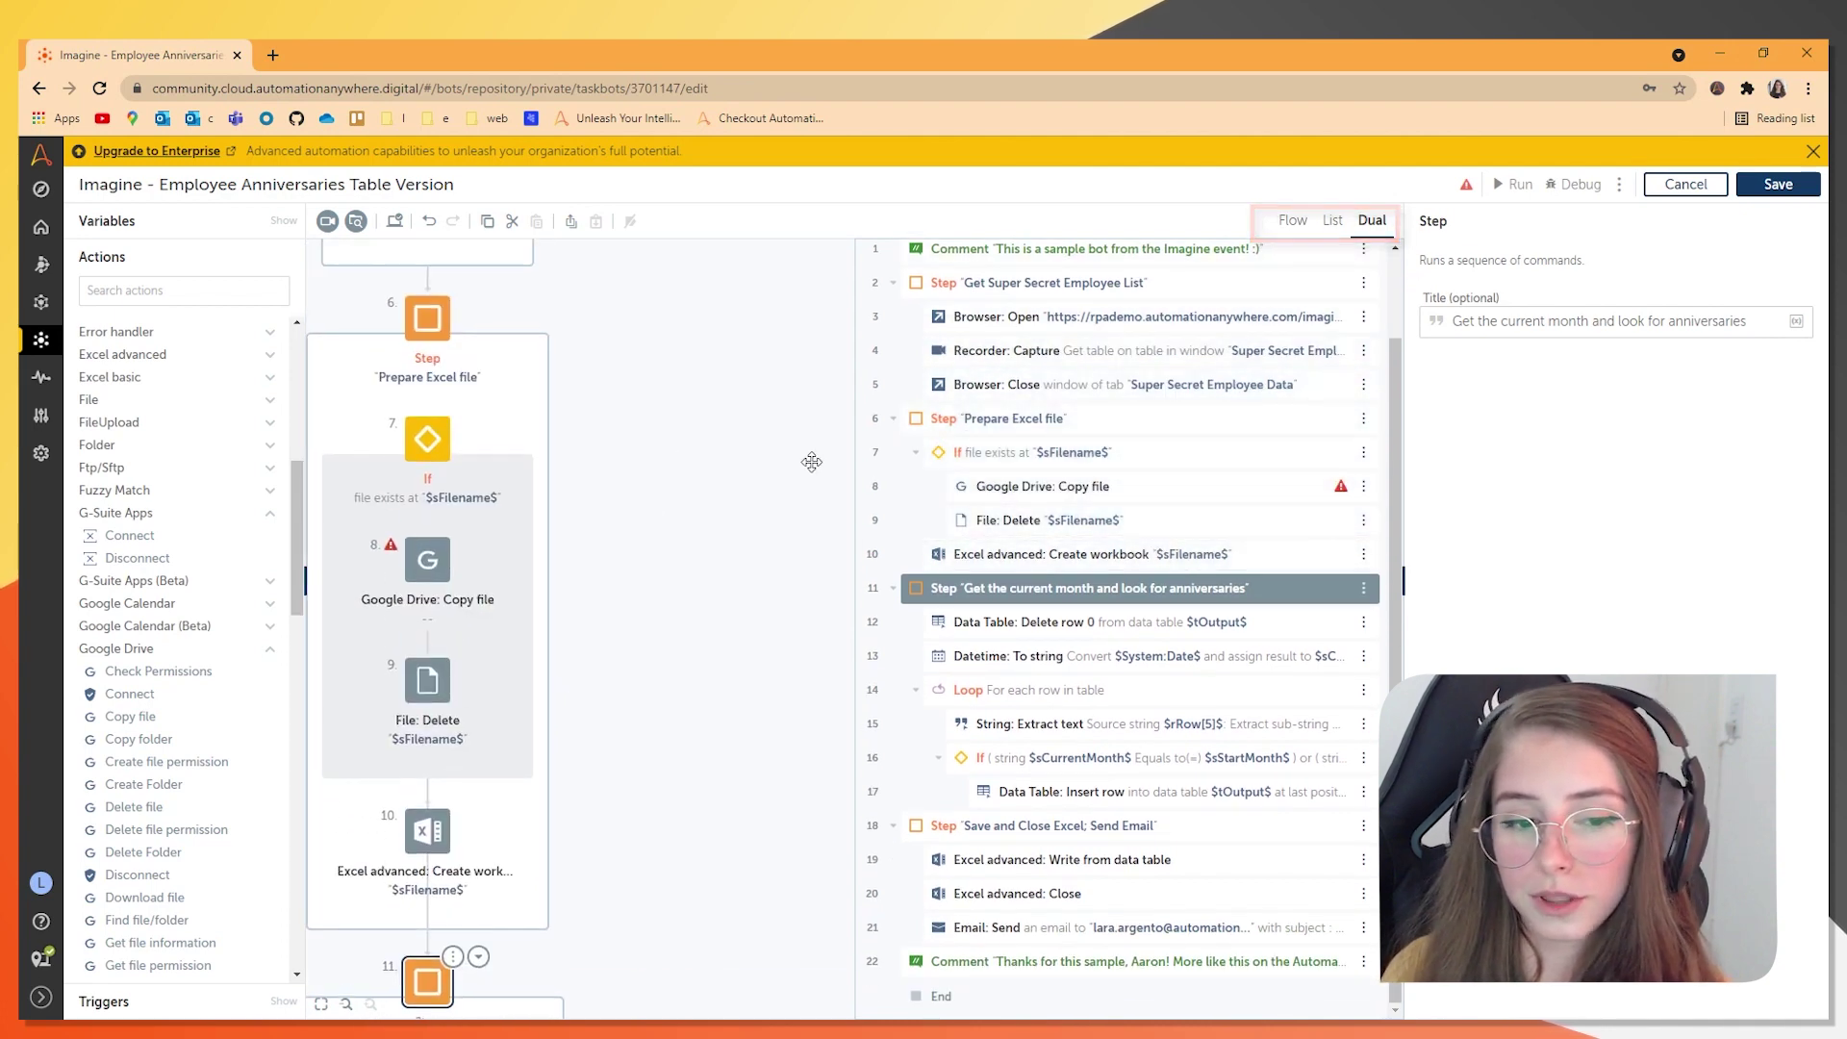
pyautogui.scroll(5, 745, 458)
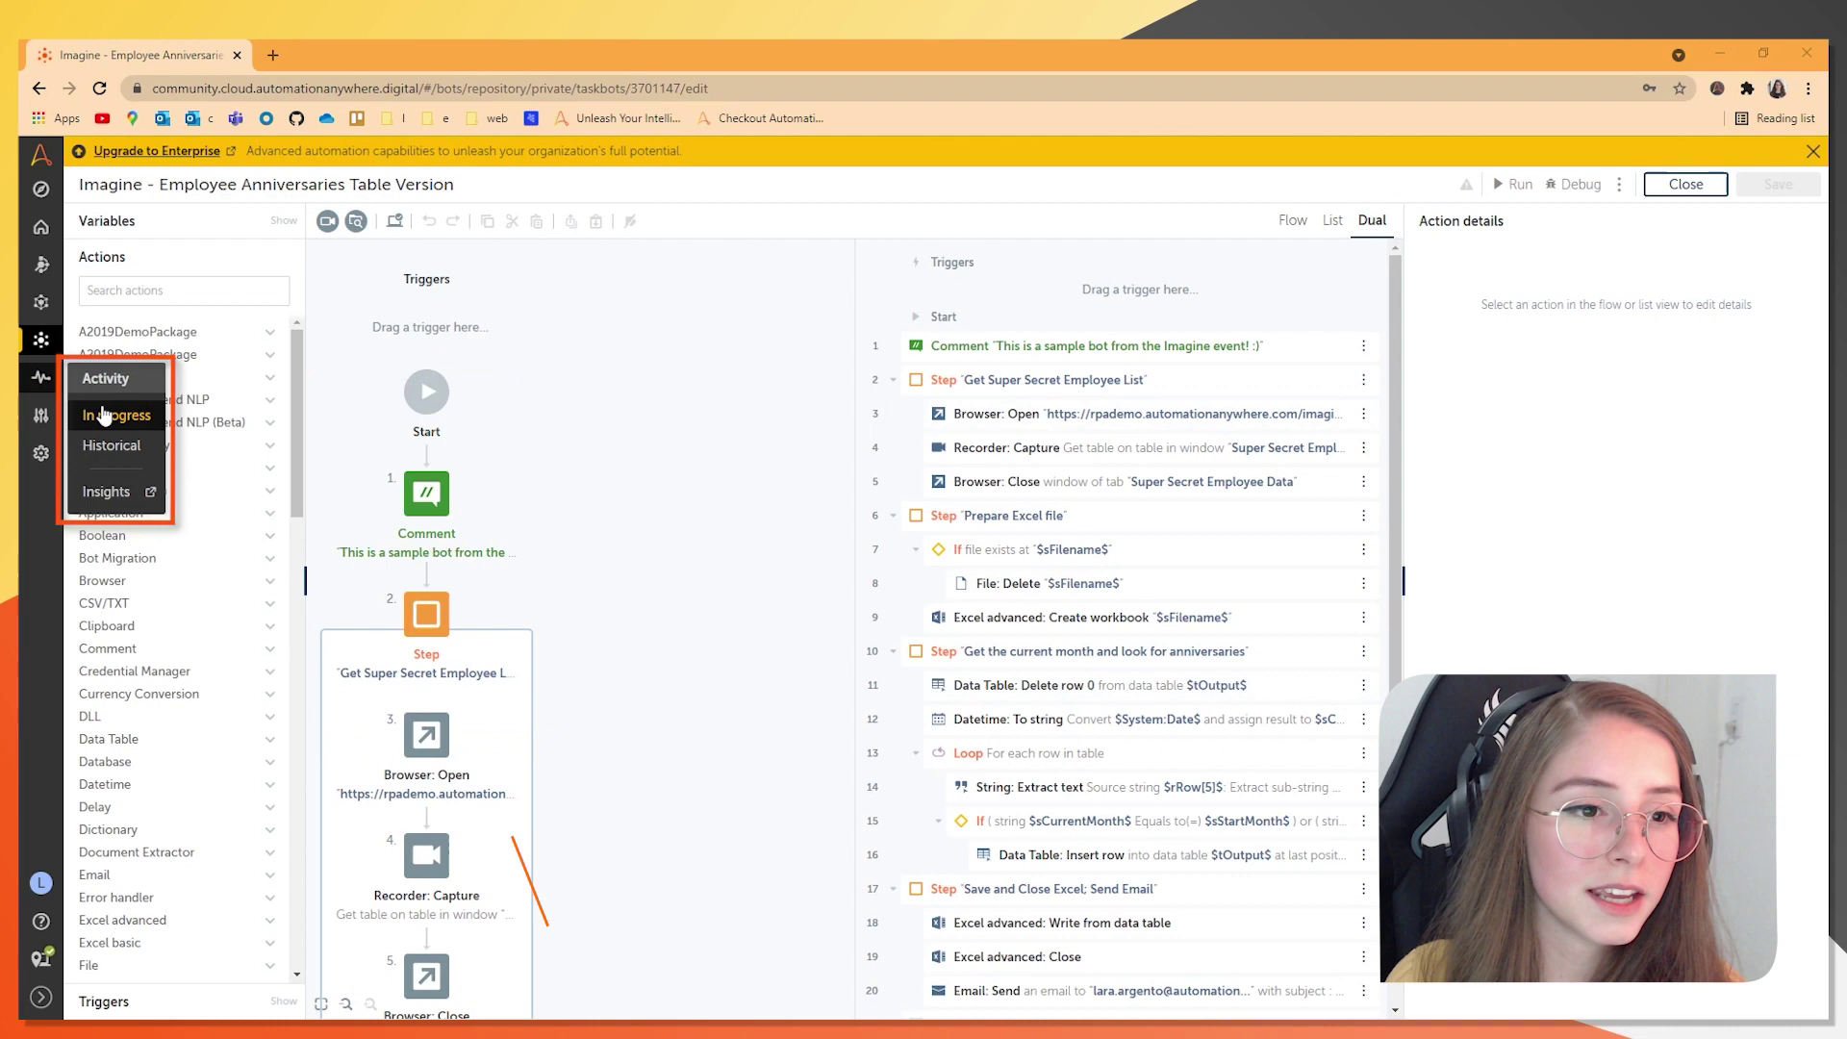
# Check In progress runs, then view Historical activity's 36 past runs with Completed/Failed status
pyautogui.click(107, 415)
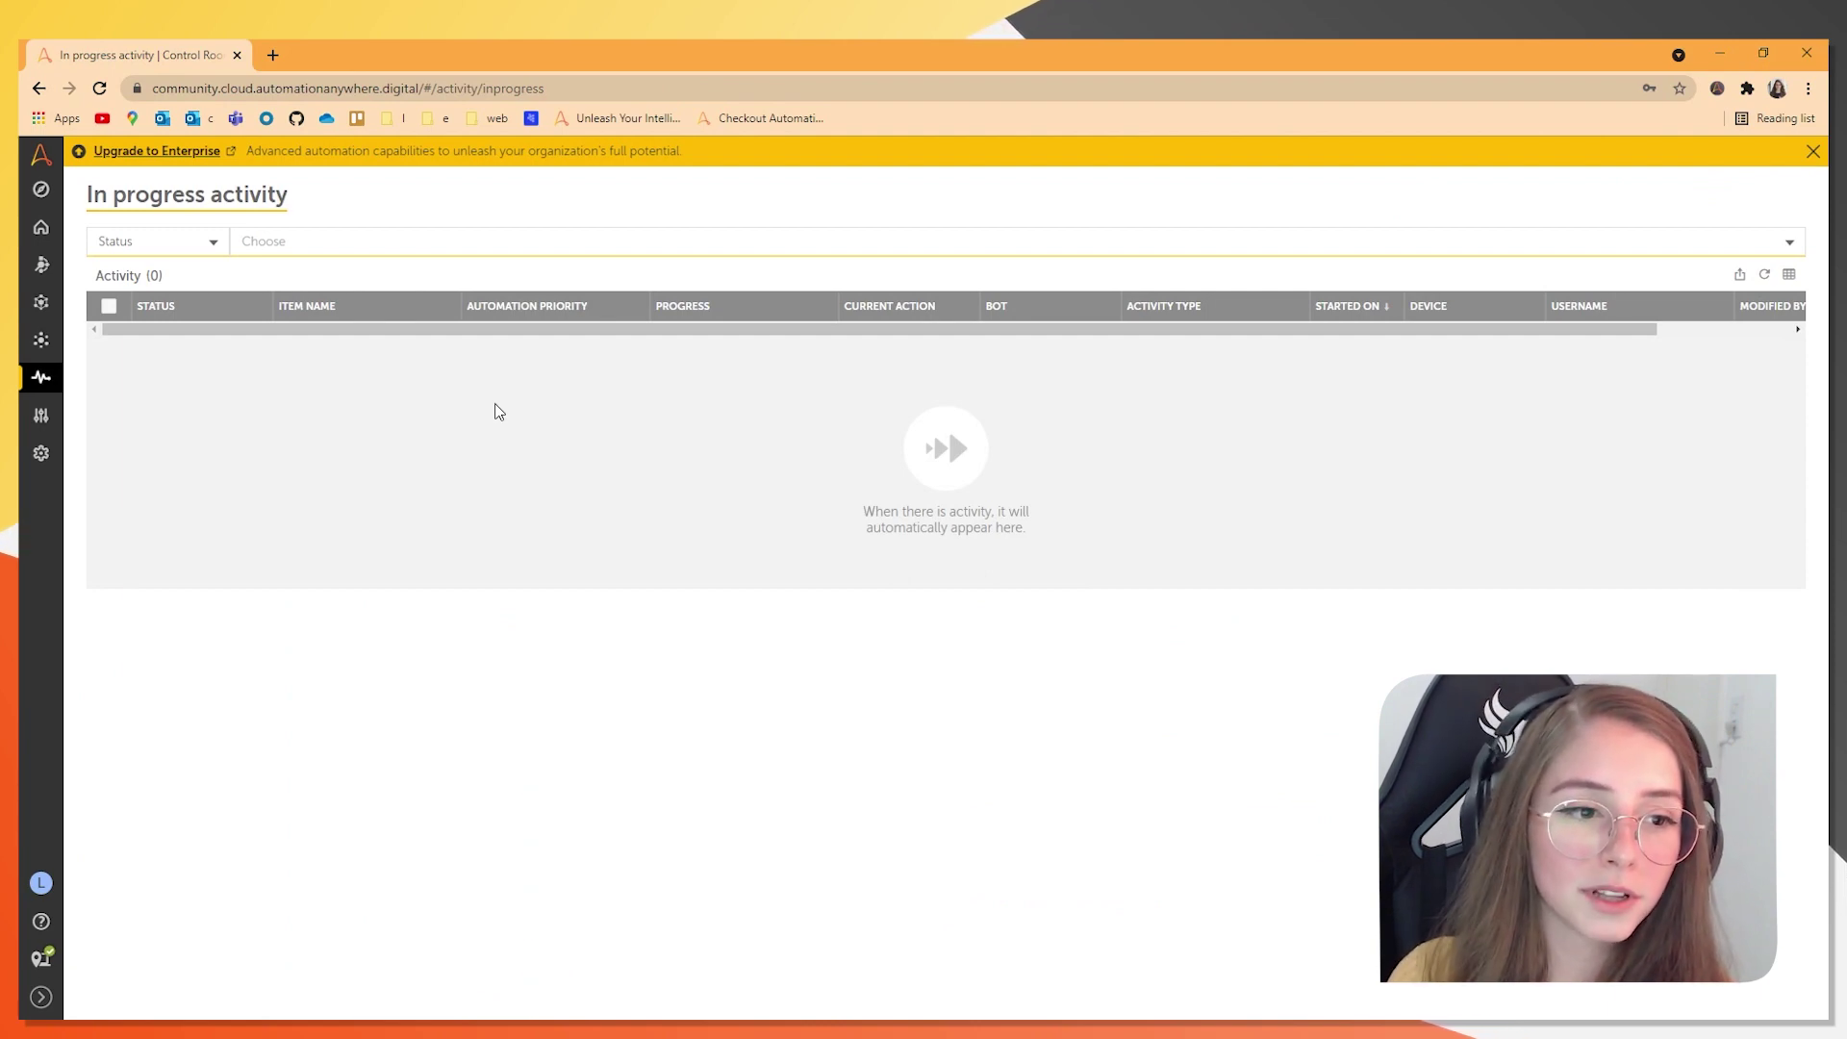
pyautogui.moveTo(87, 379)
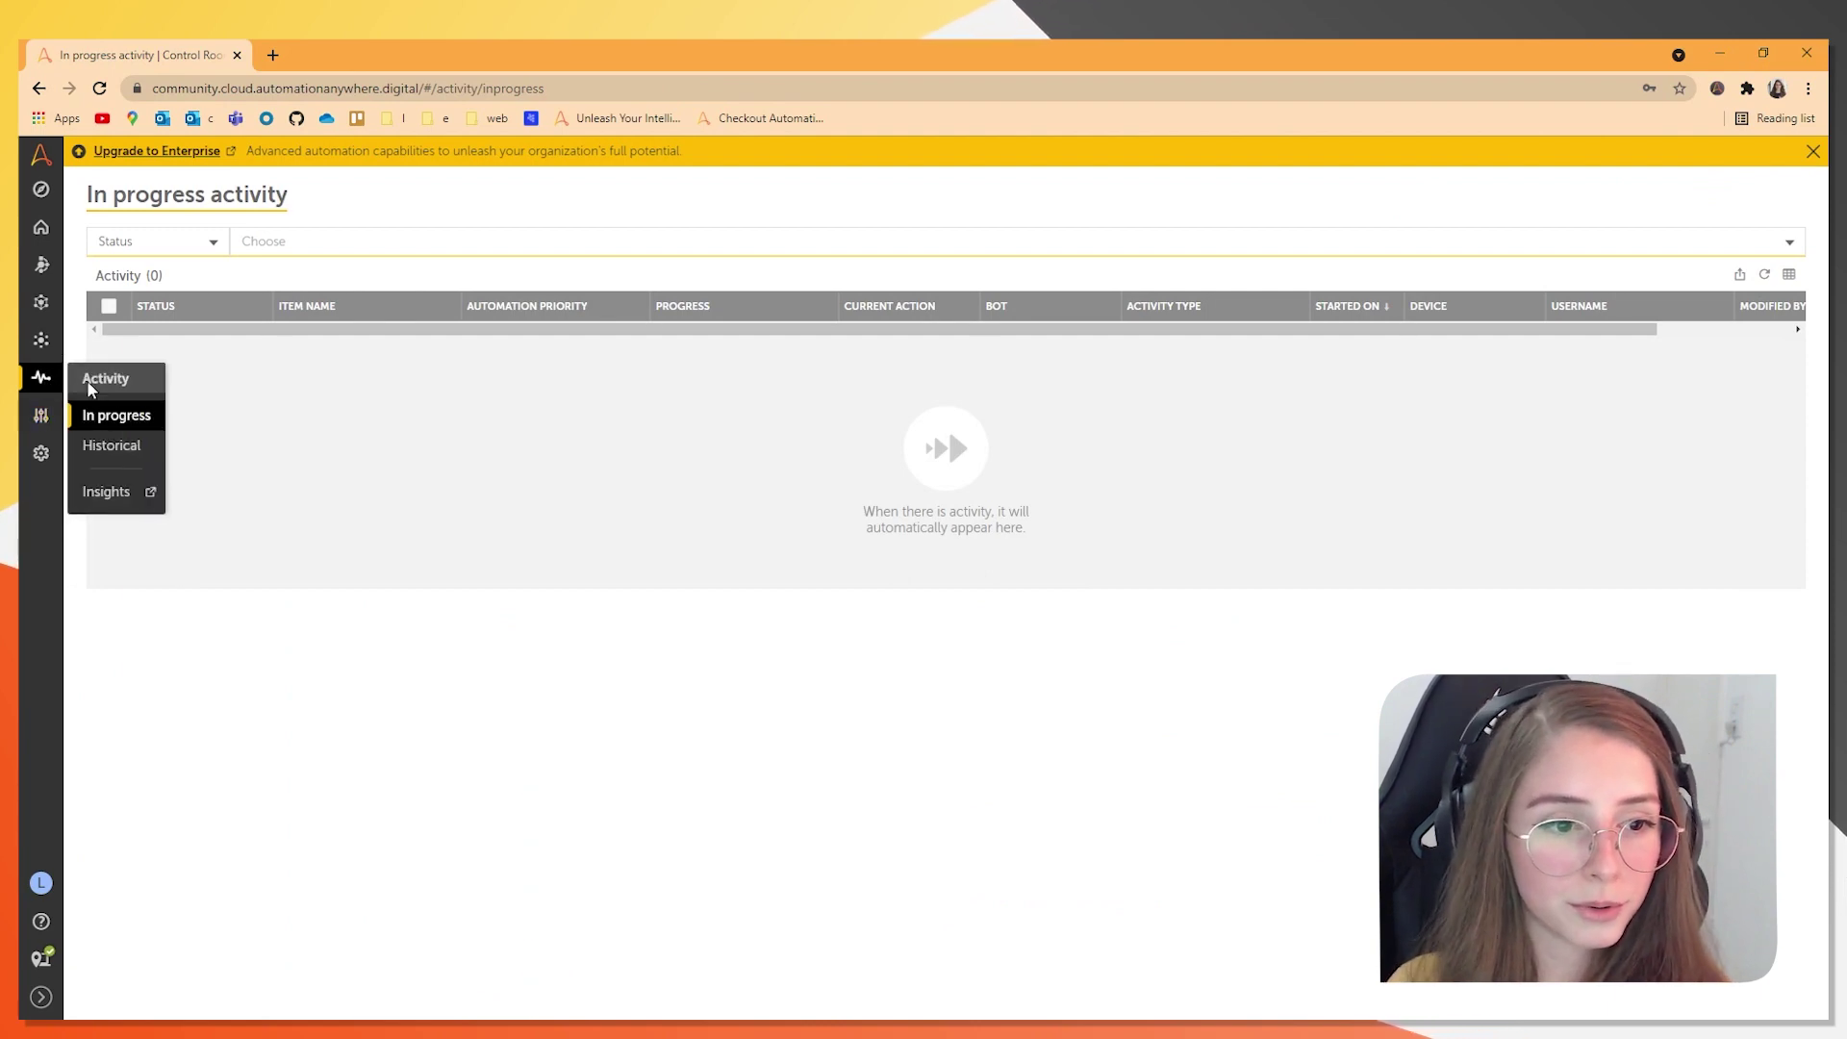
pyautogui.click(128, 443)
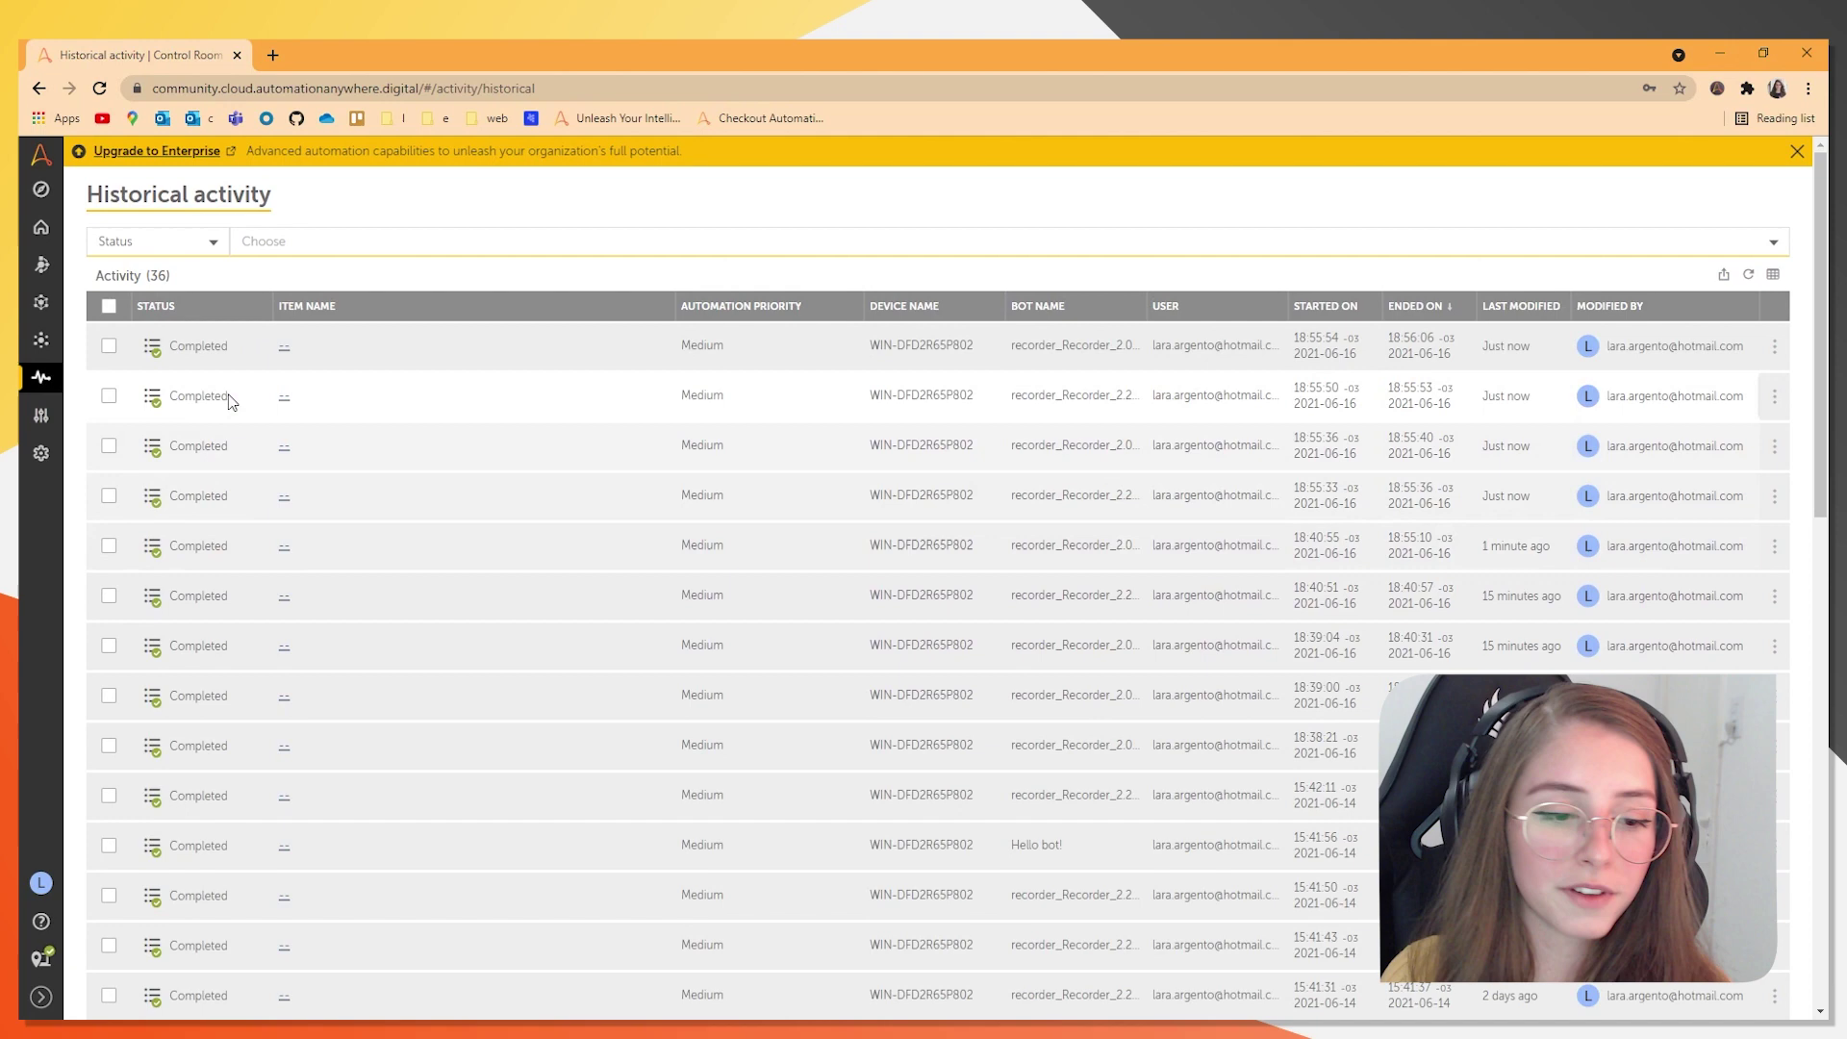
pyautogui.scroll(-2, 228, 400)
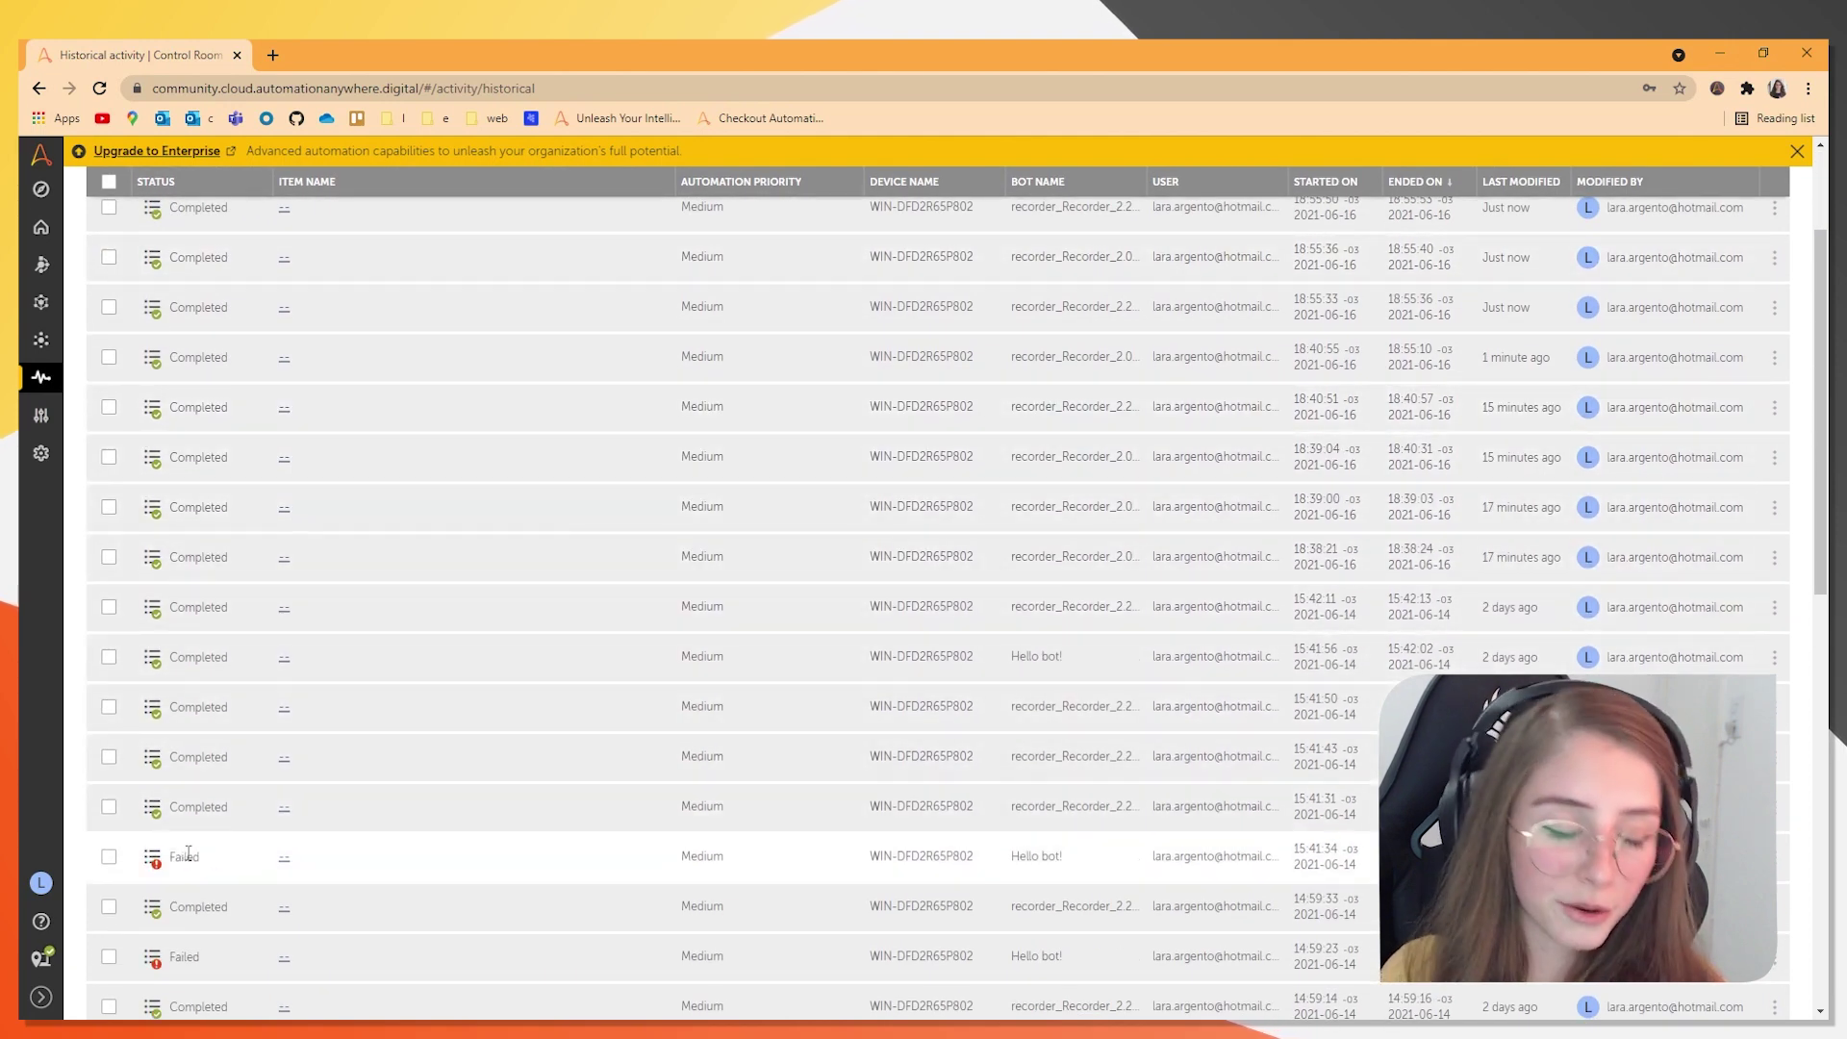
pyautogui.scroll(-4, 183, 856)
pyautogui.scroll(7, 190, 862)
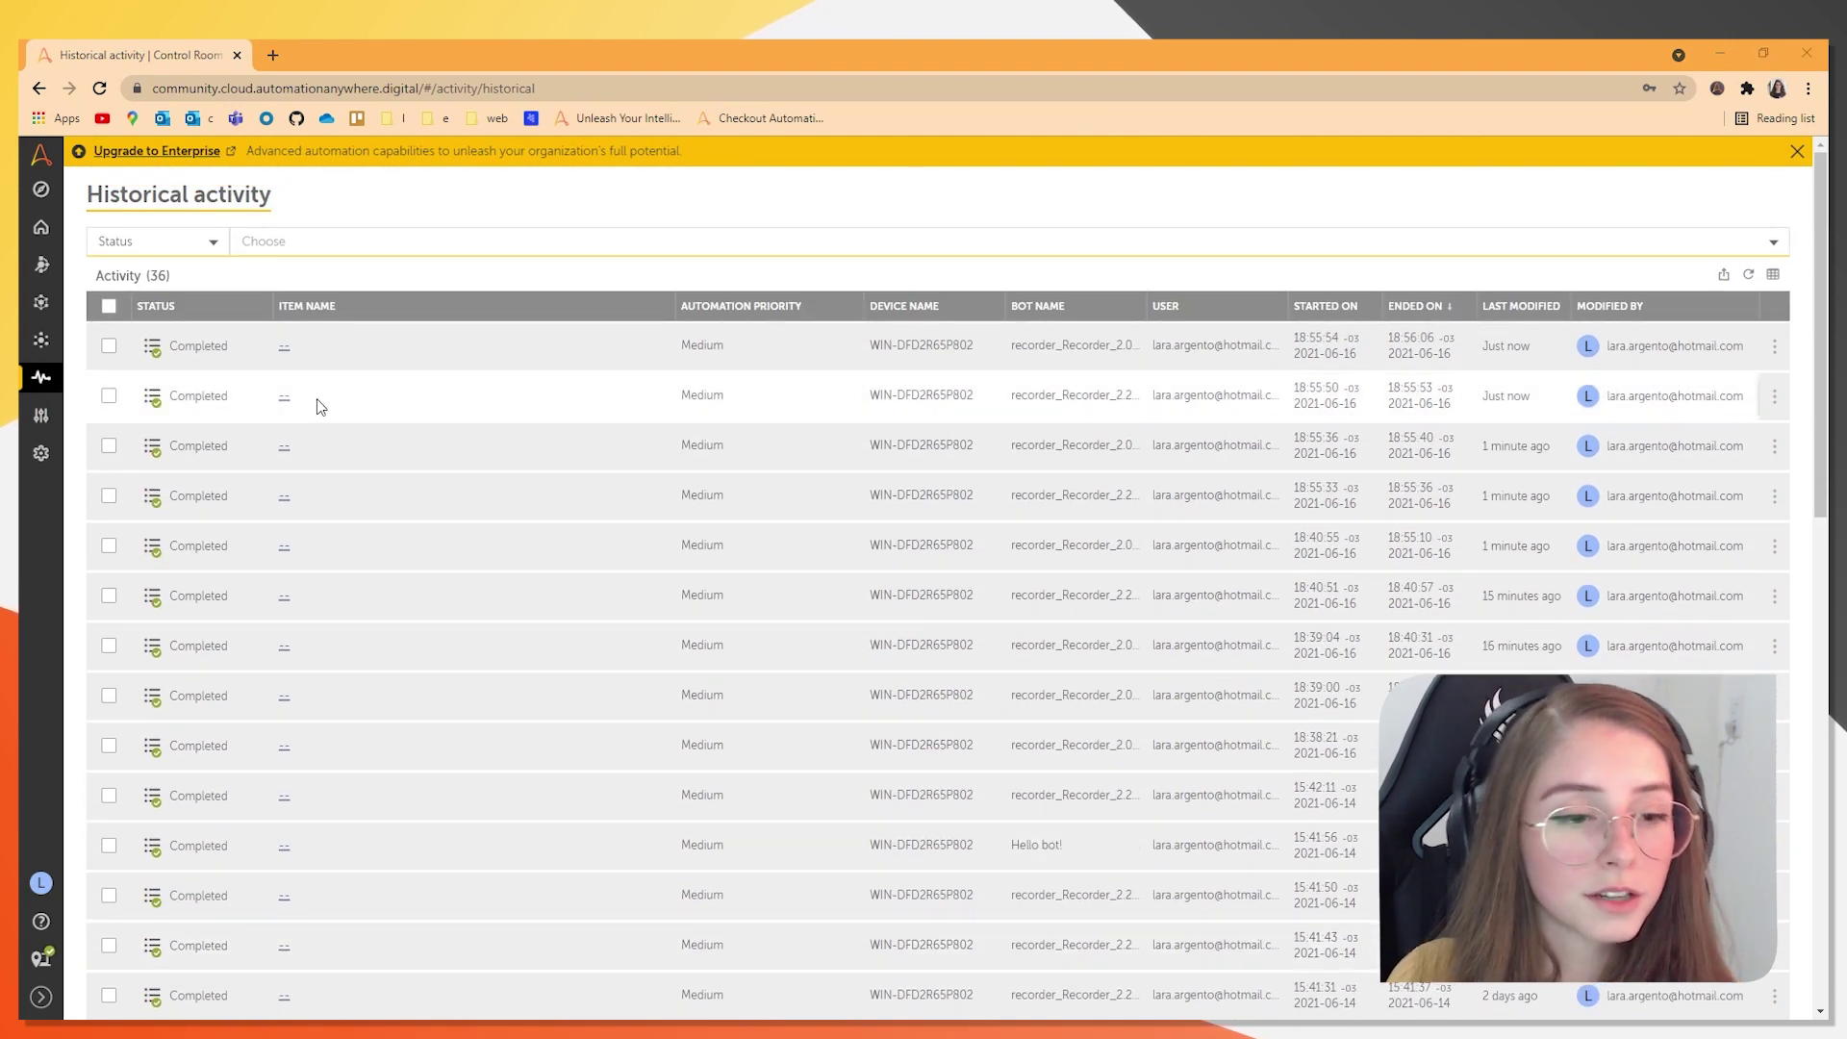
pyautogui.moveTo(41, 377)
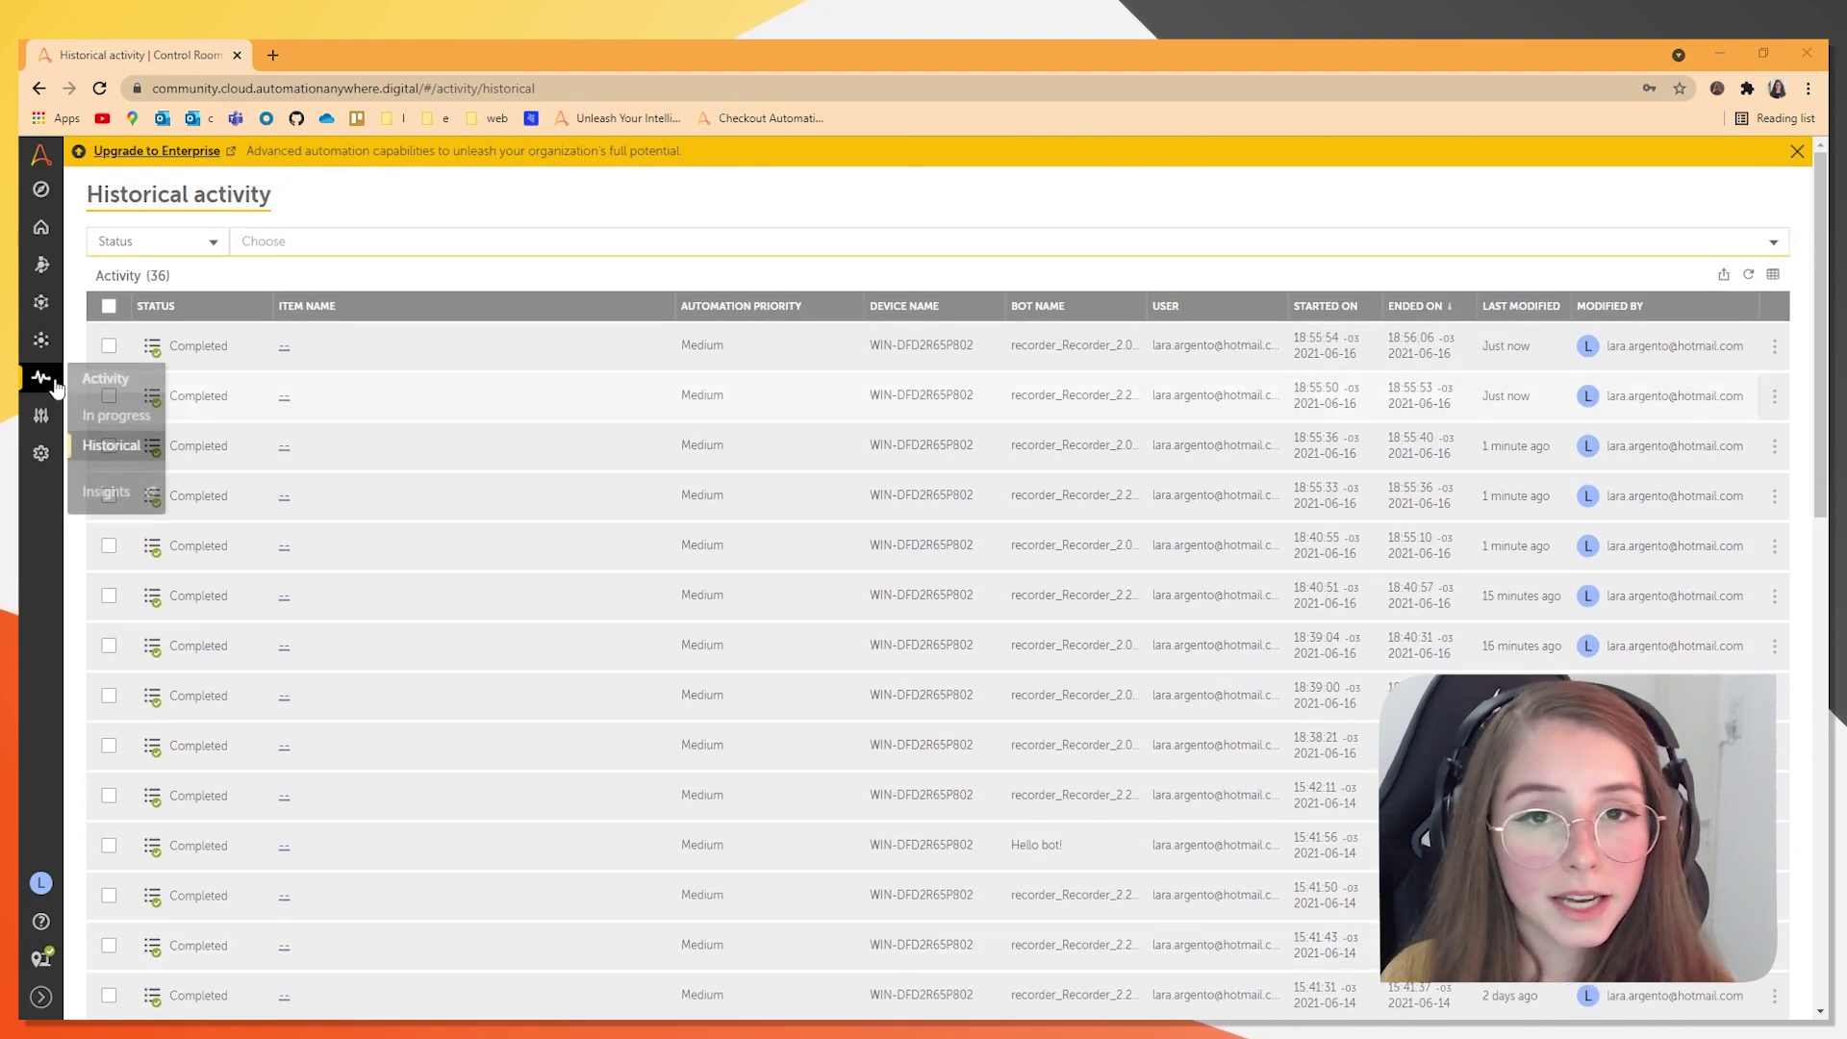
pyautogui.click(121, 491)
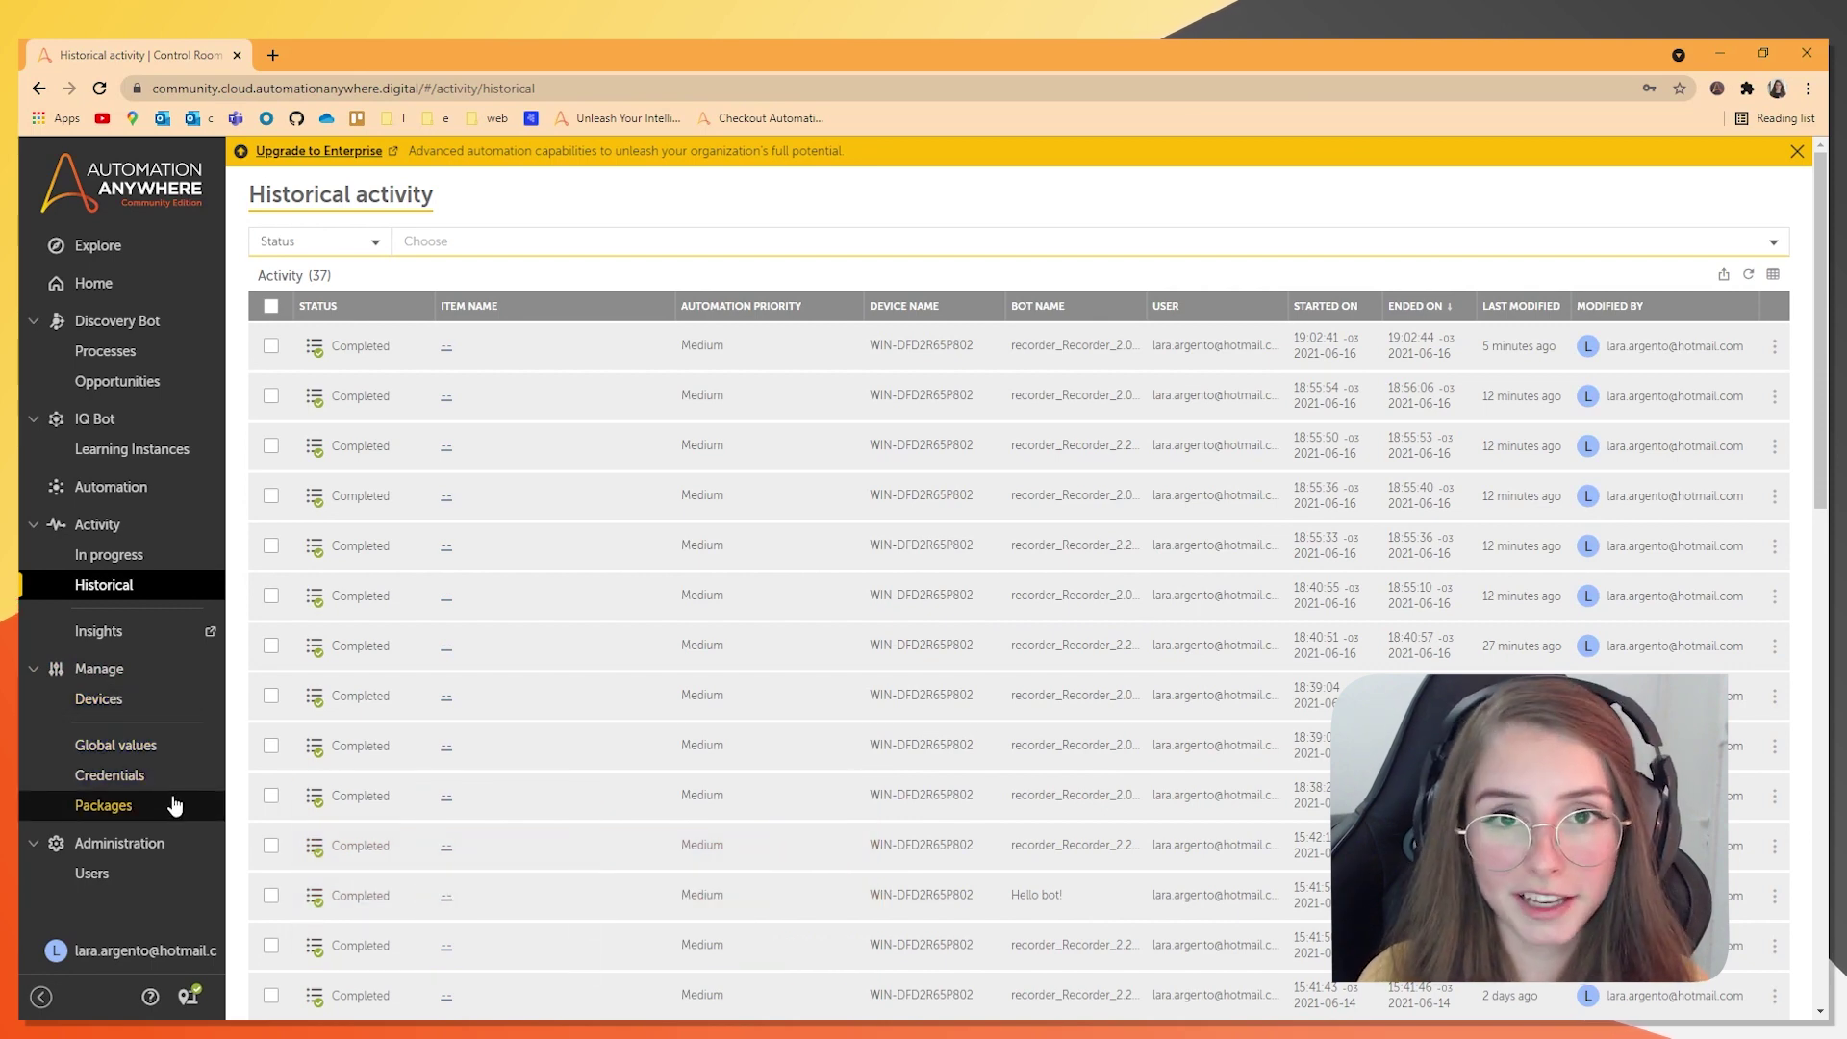
# Visit and refresh Devices, then Global values, ending on Credentials showing Instagram
pyautogui.click(154, 706)
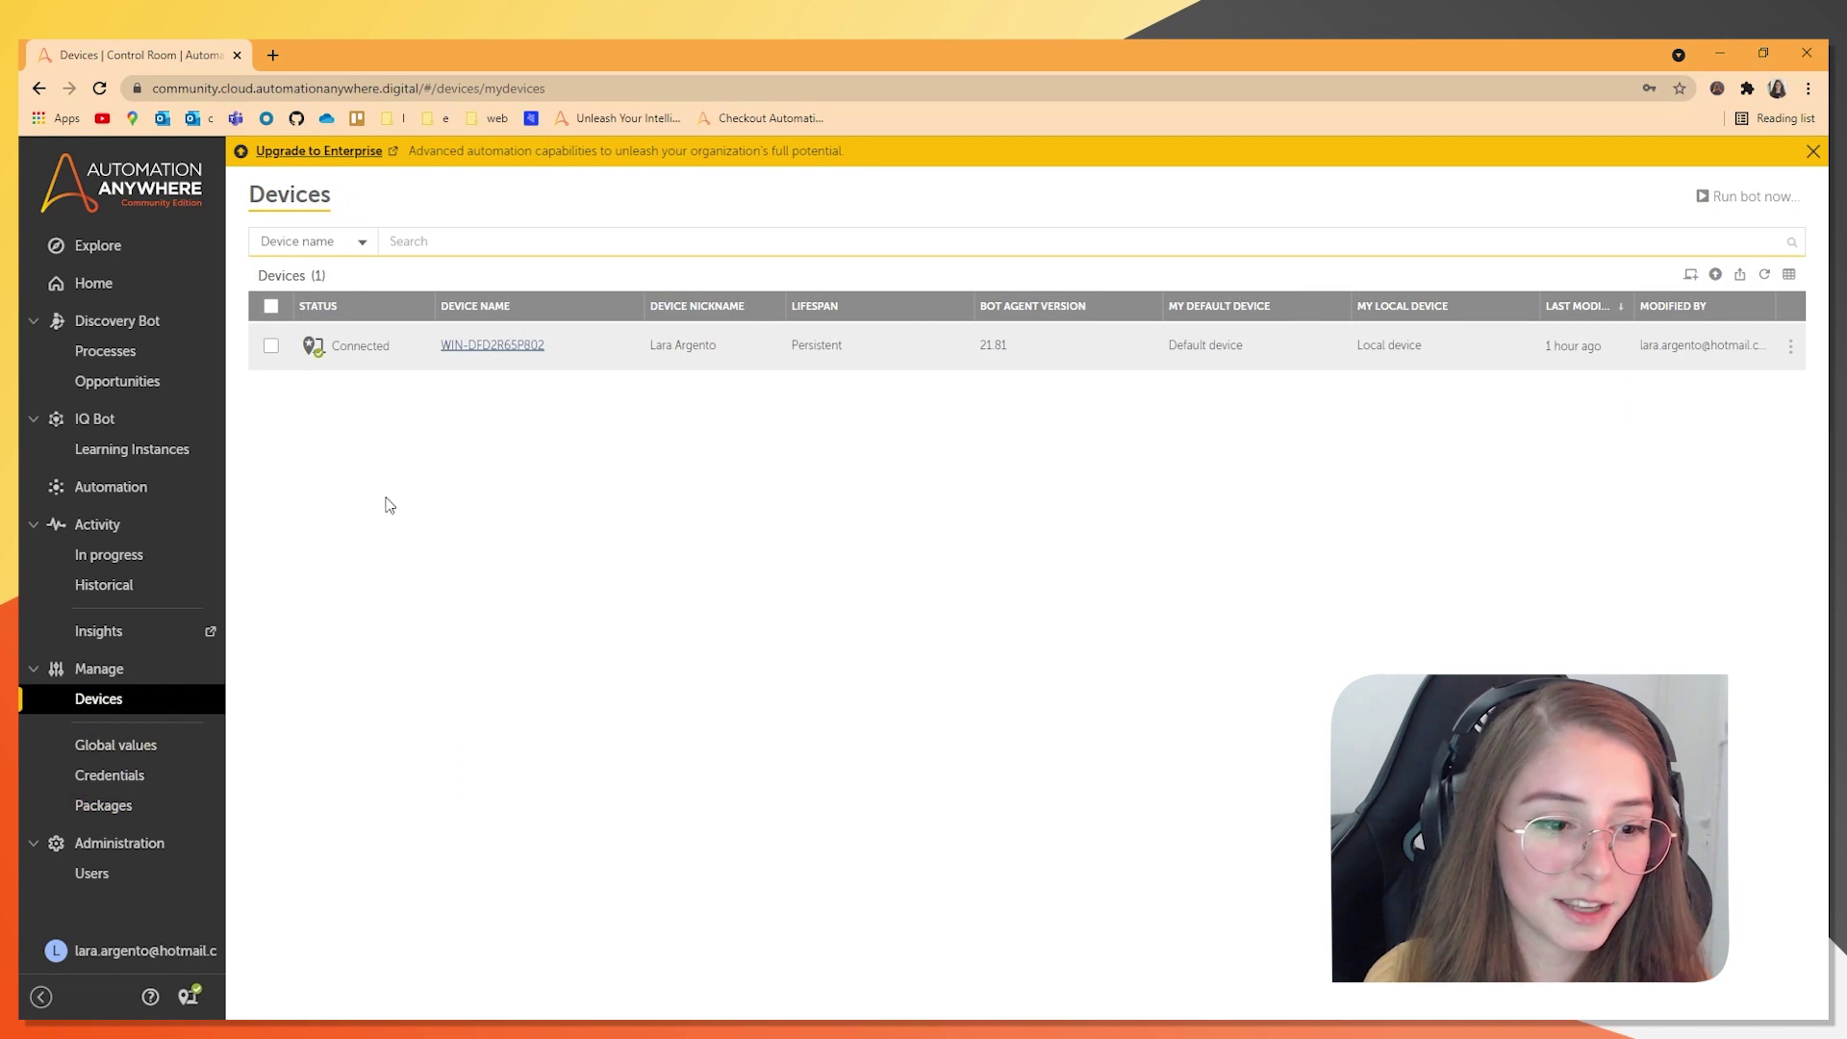
pyautogui.click(1765, 275)
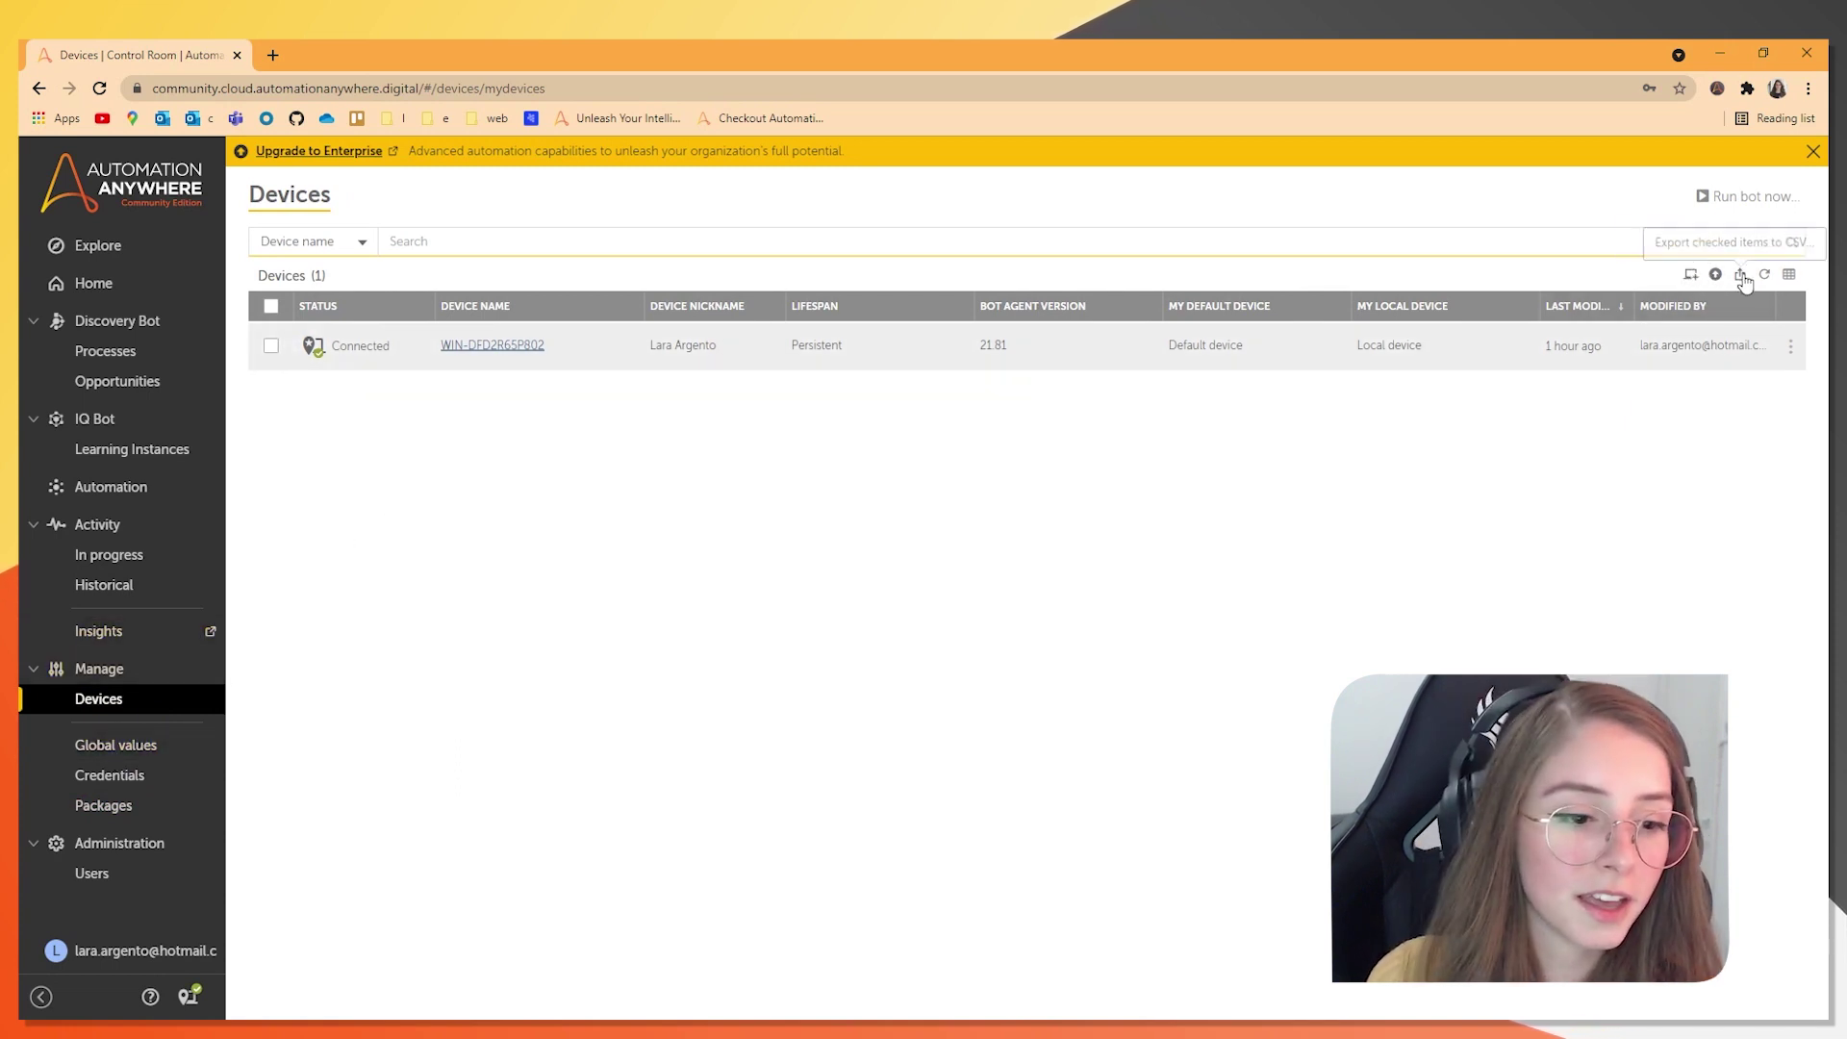
pyautogui.click(199, 760)
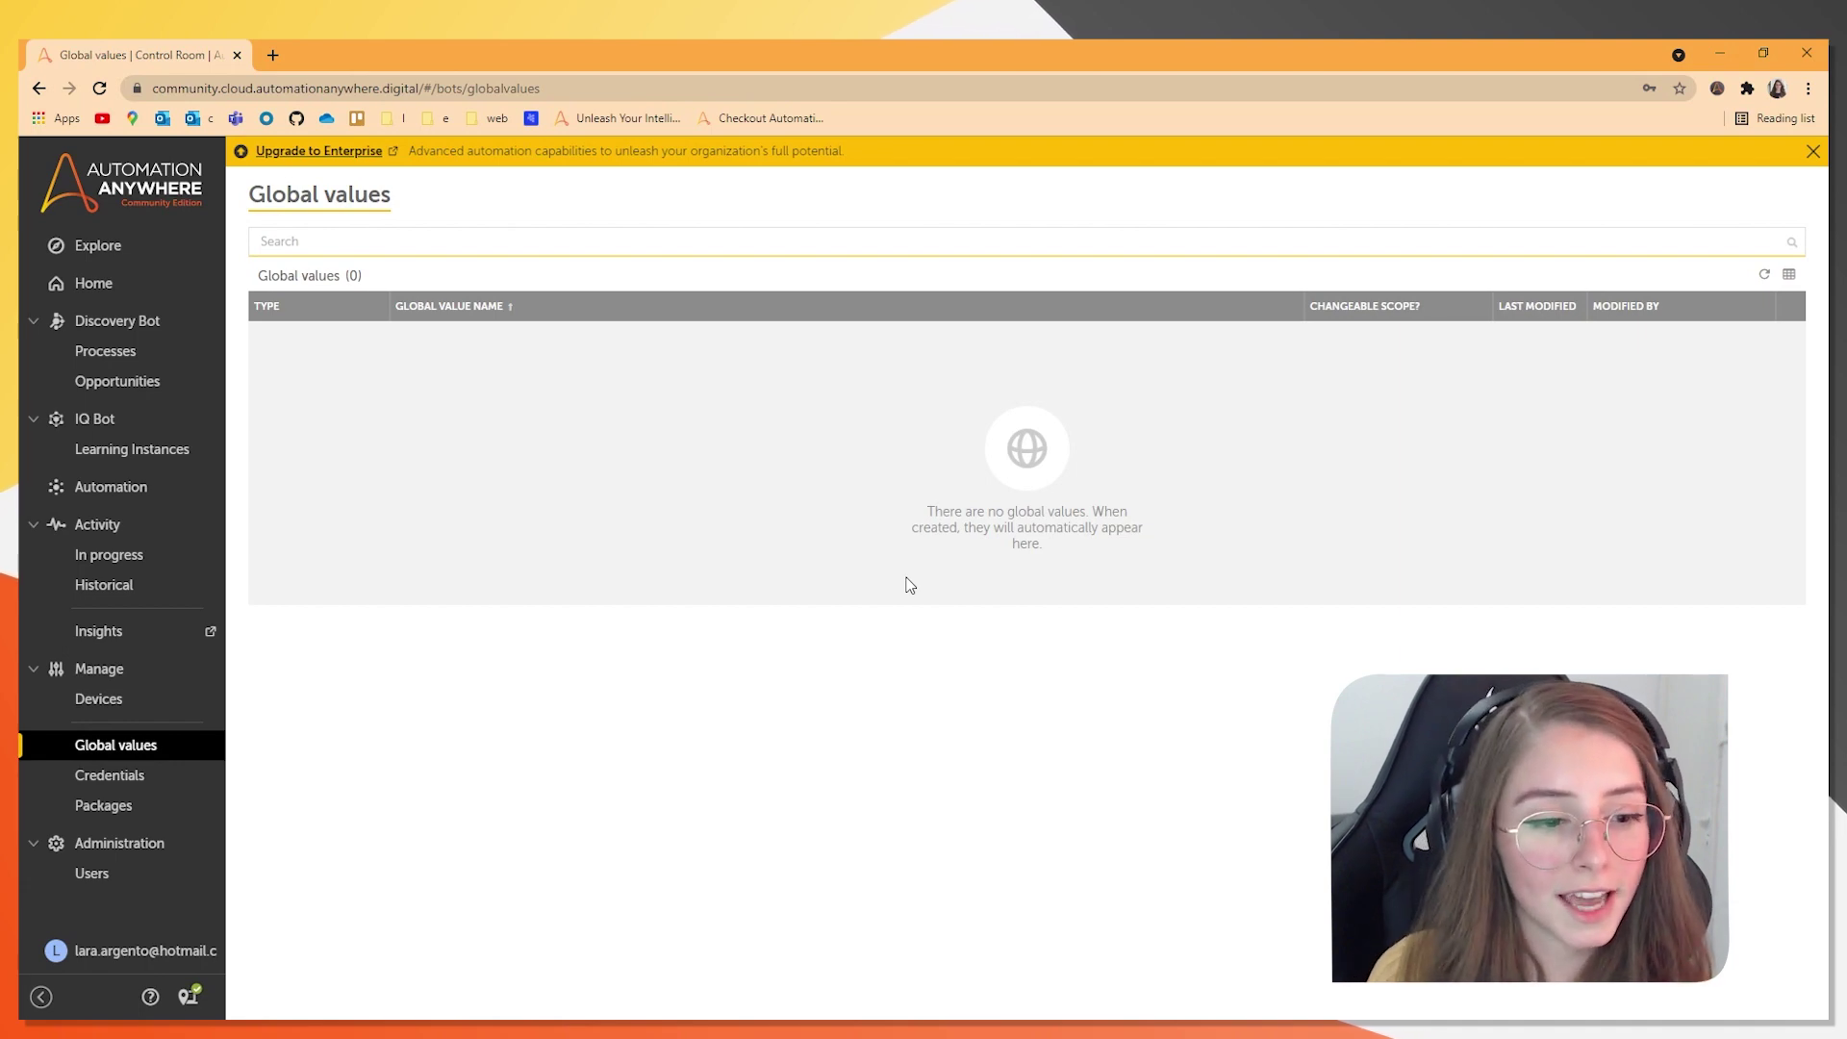
pyautogui.click(159, 784)
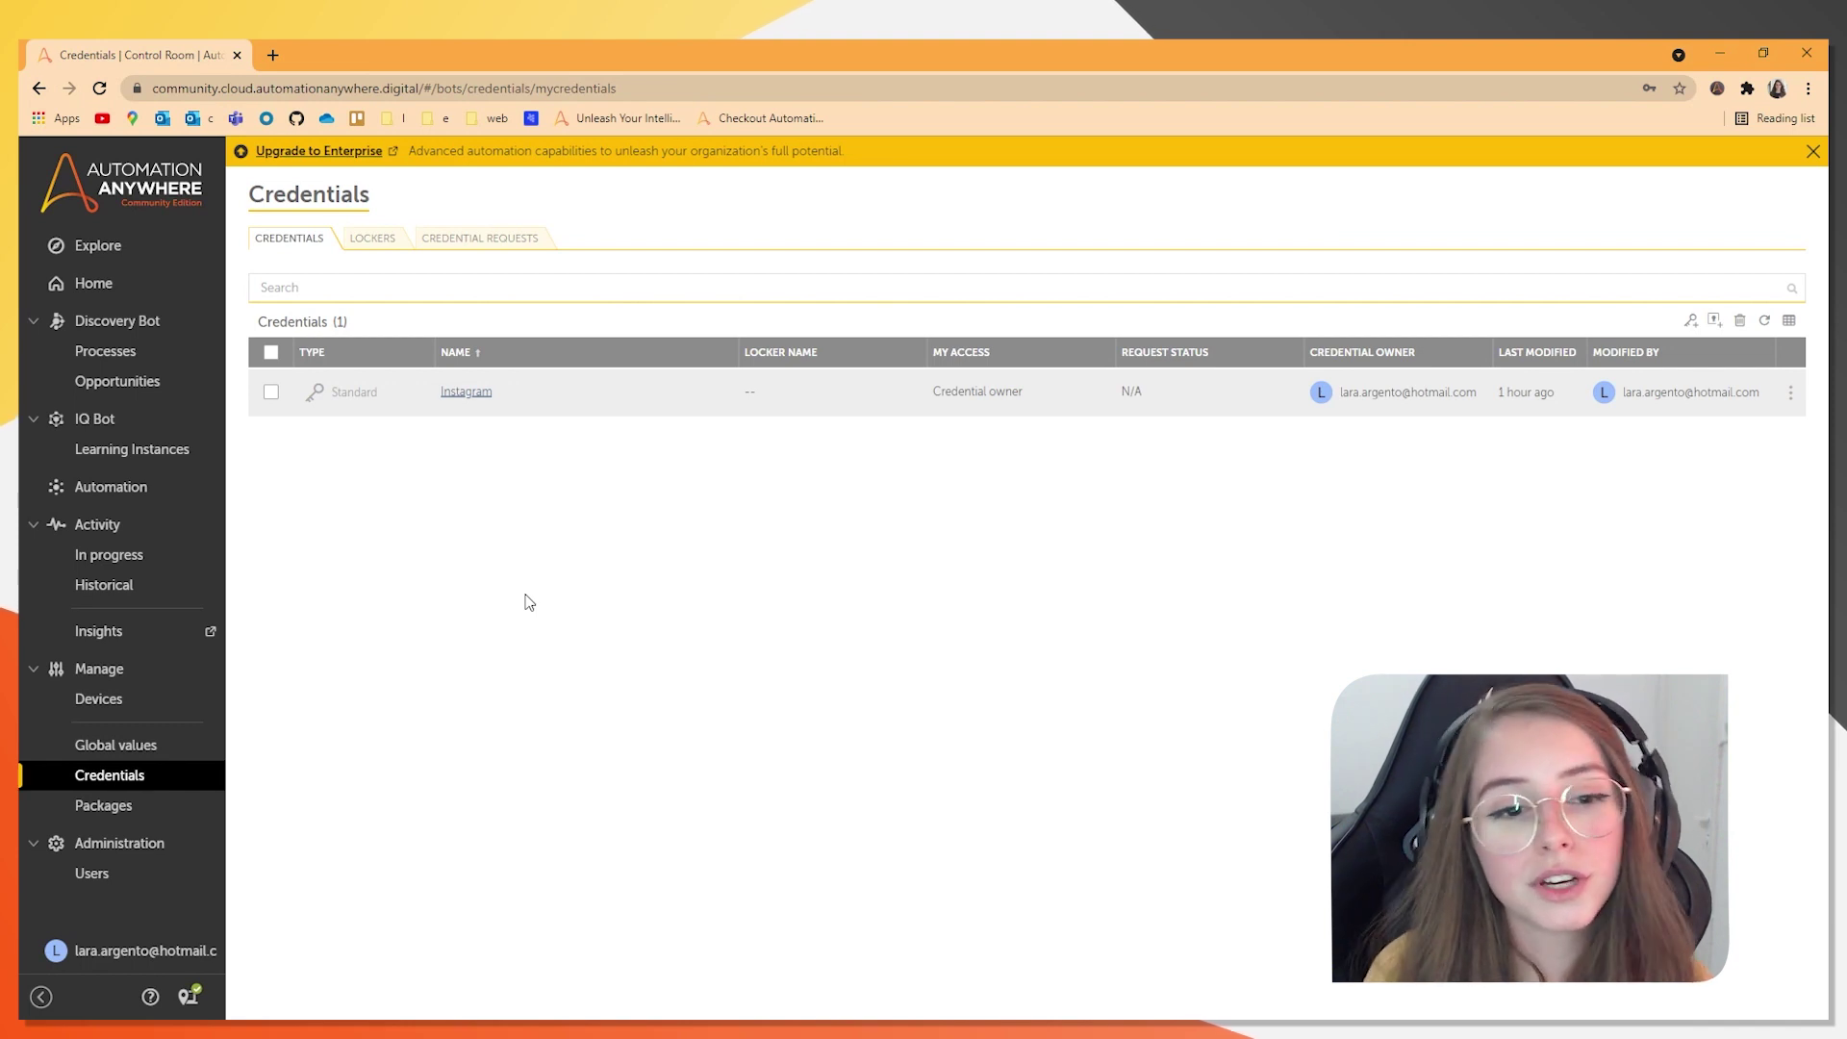
# Look through the Instagram credential's edit details, then open Manage > Packages
pyautogui.click(471, 394)
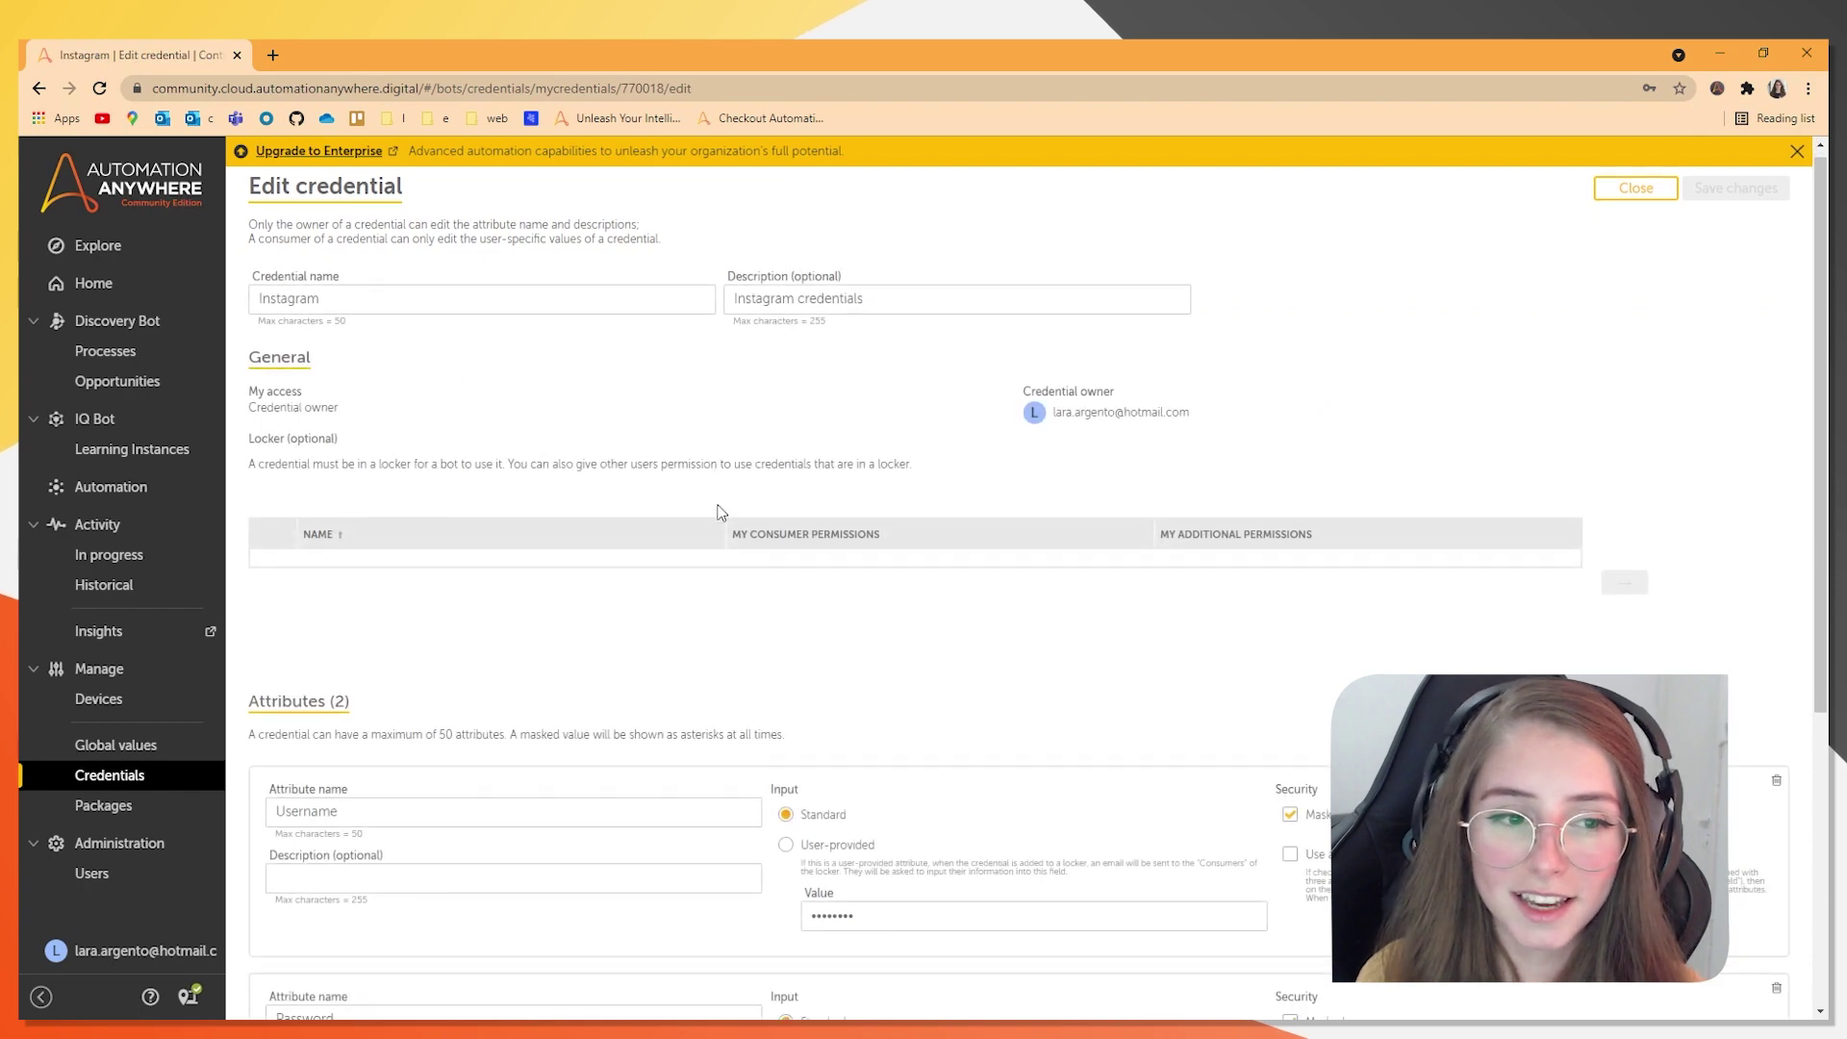
pyautogui.scroll(-5, 722, 507)
pyautogui.scroll(4, 722, 512)
pyautogui.scroll(1, 722, 511)
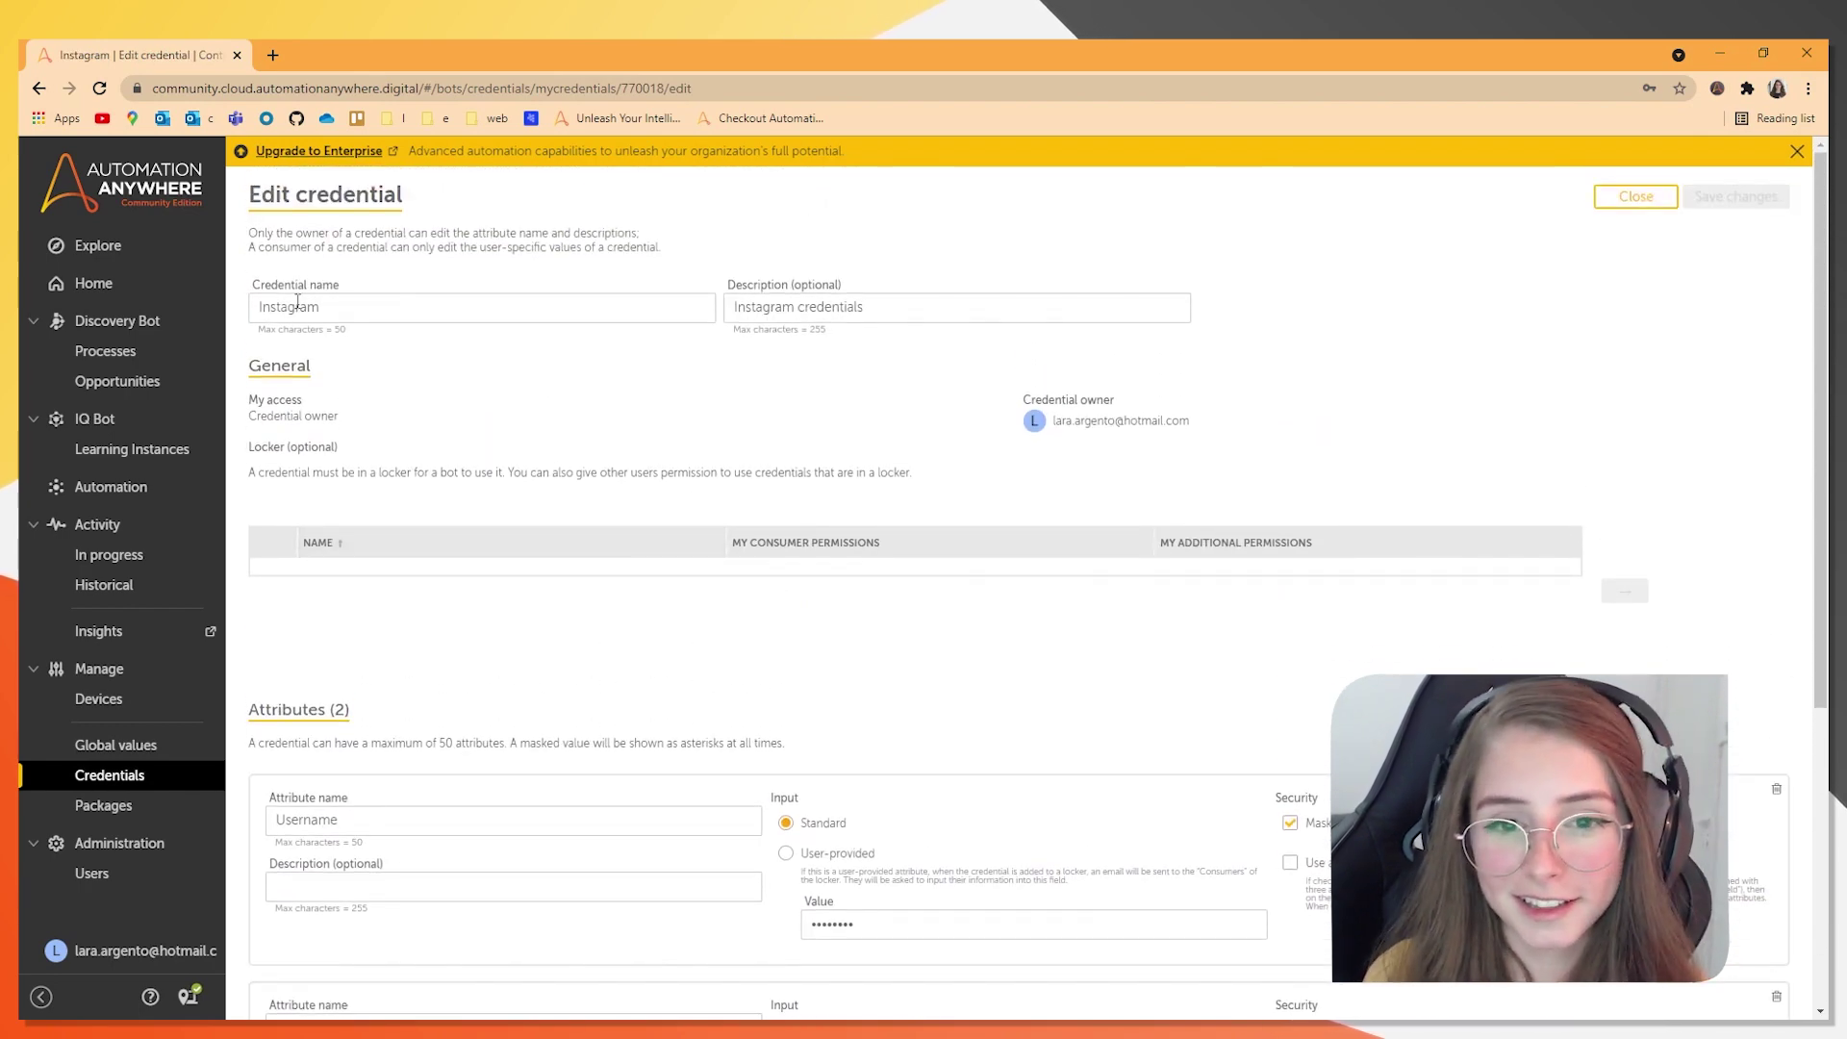
pyautogui.scroll(-4, 458, 426)
pyautogui.scroll(-1, 459, 426)
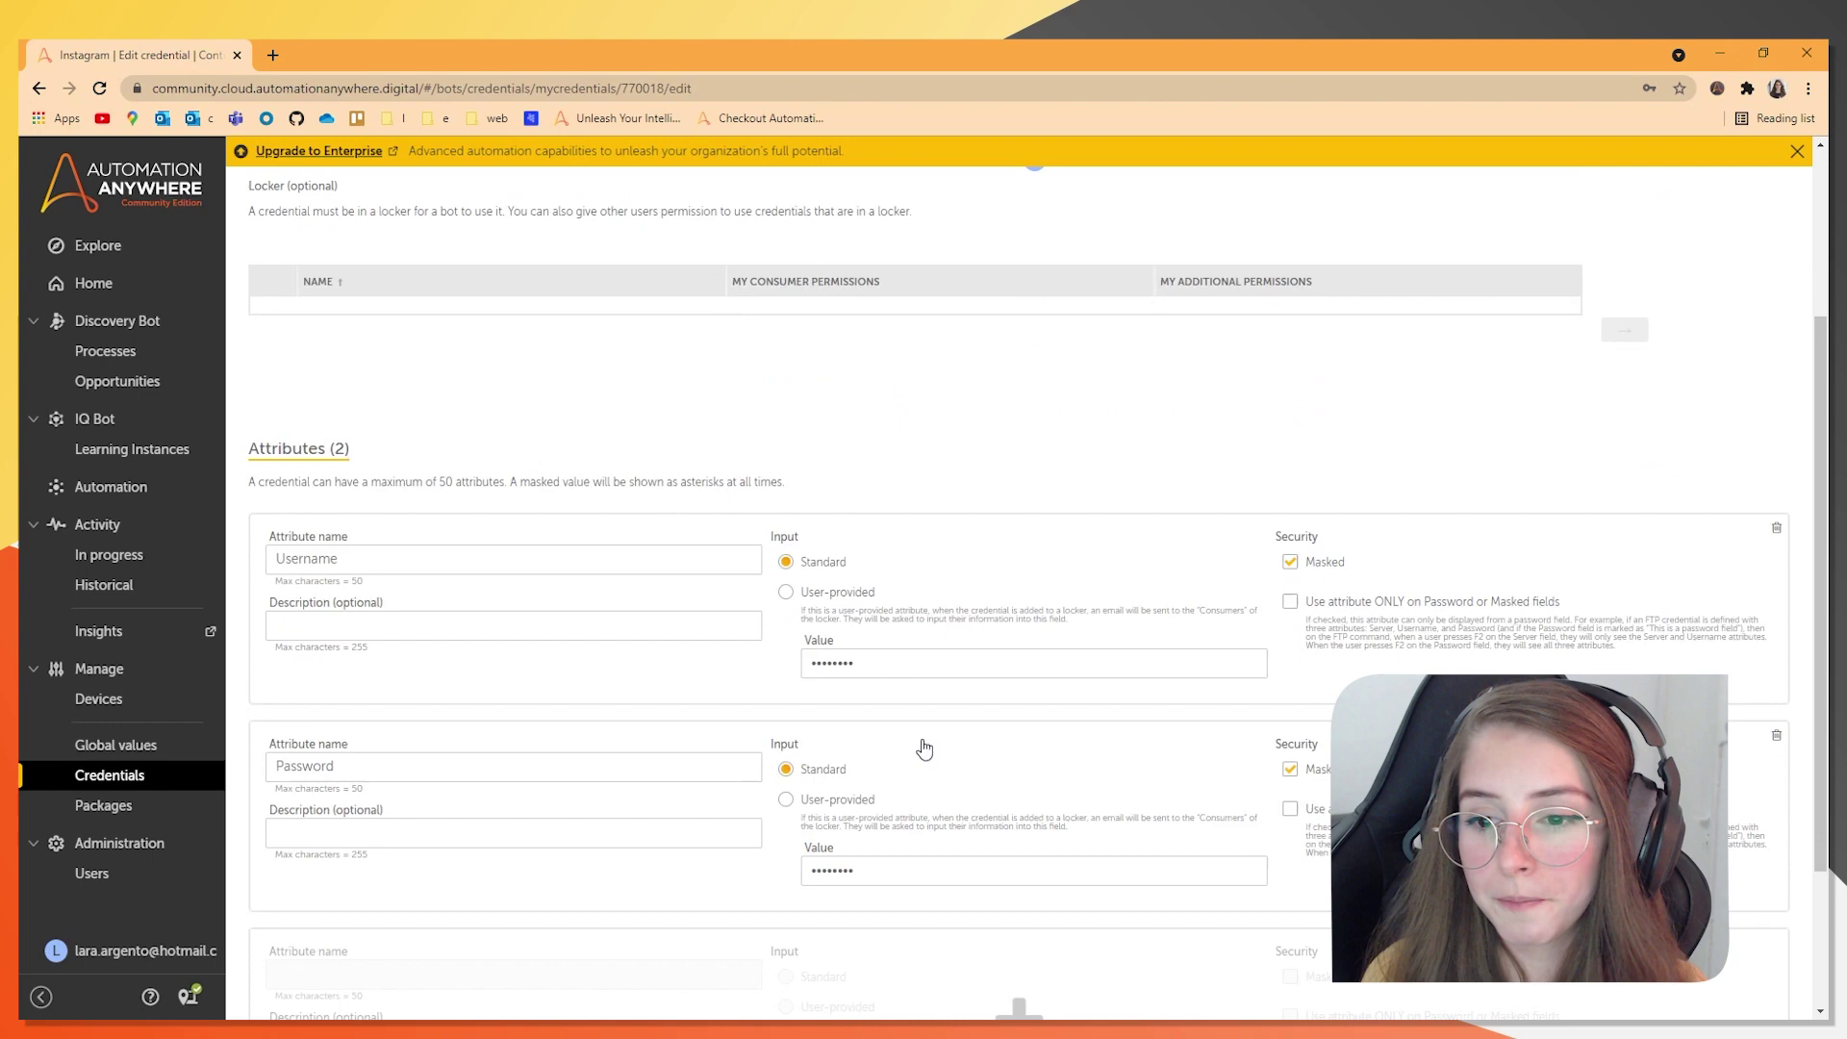
pyautogui.scroll(-2, 924, 749)
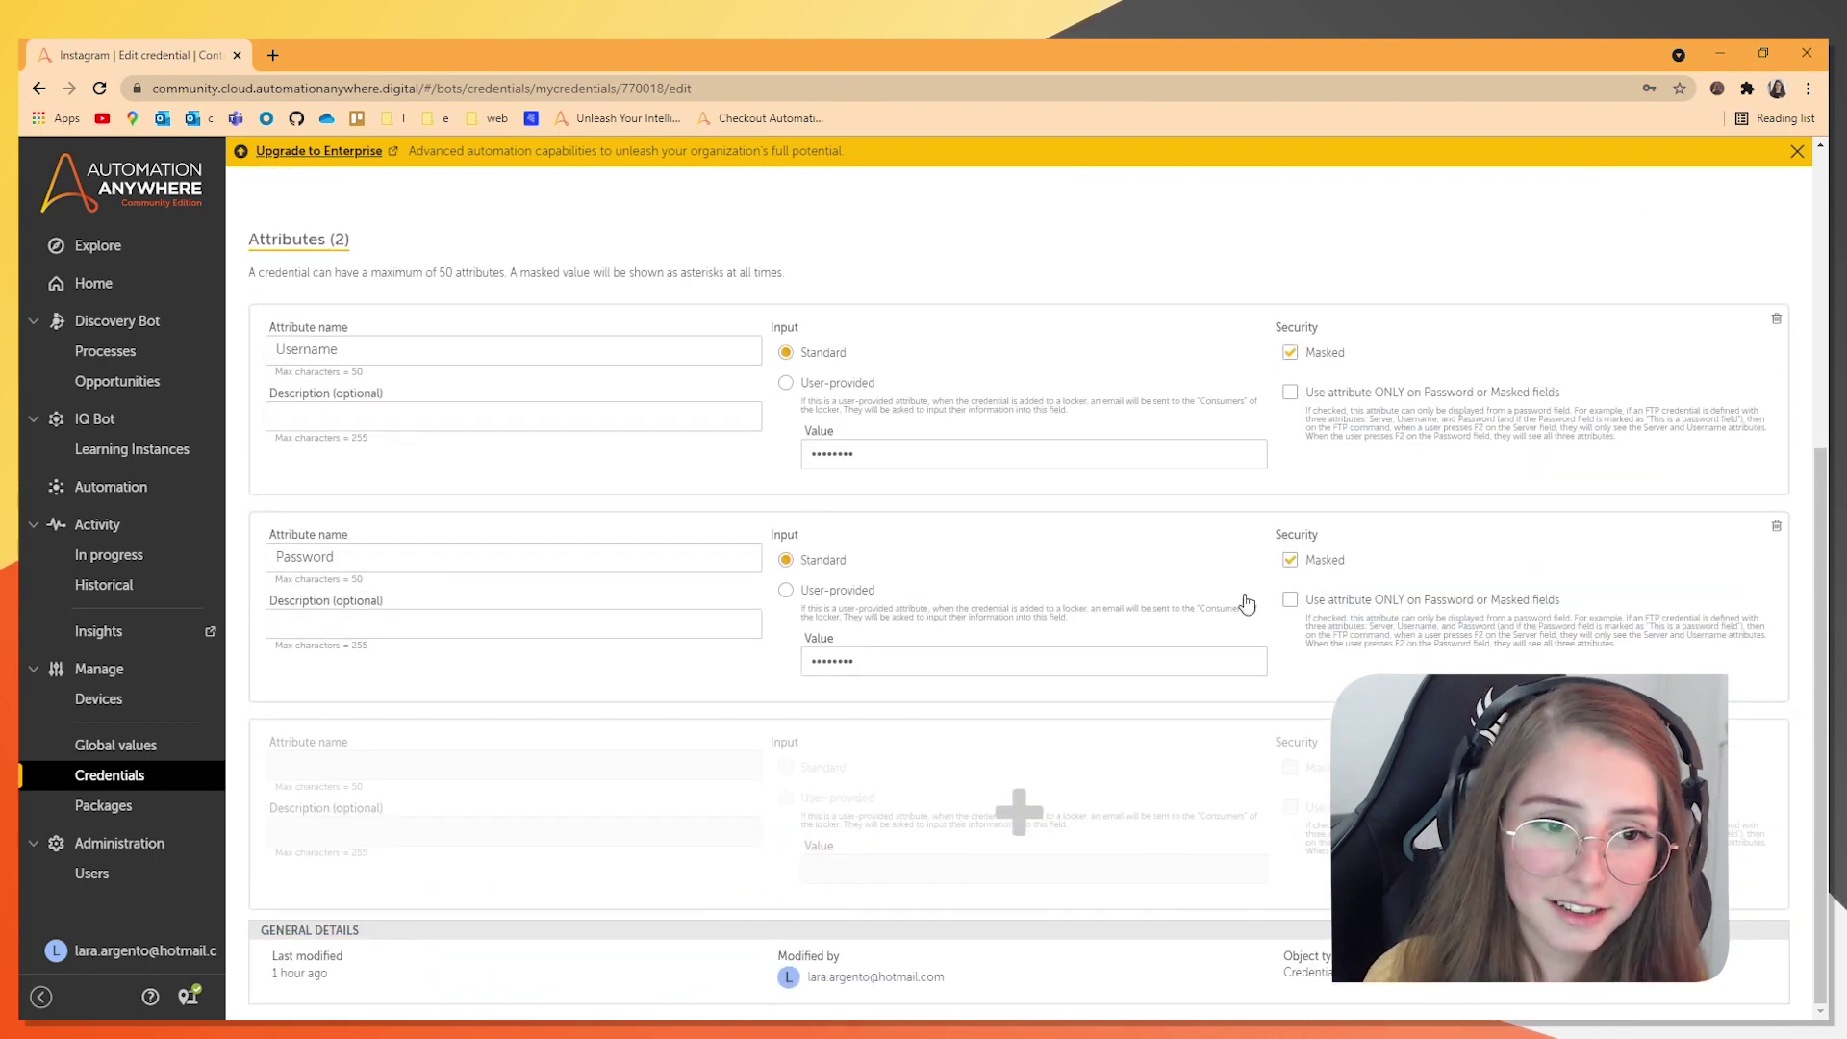
pyautogui.click(145, 808)
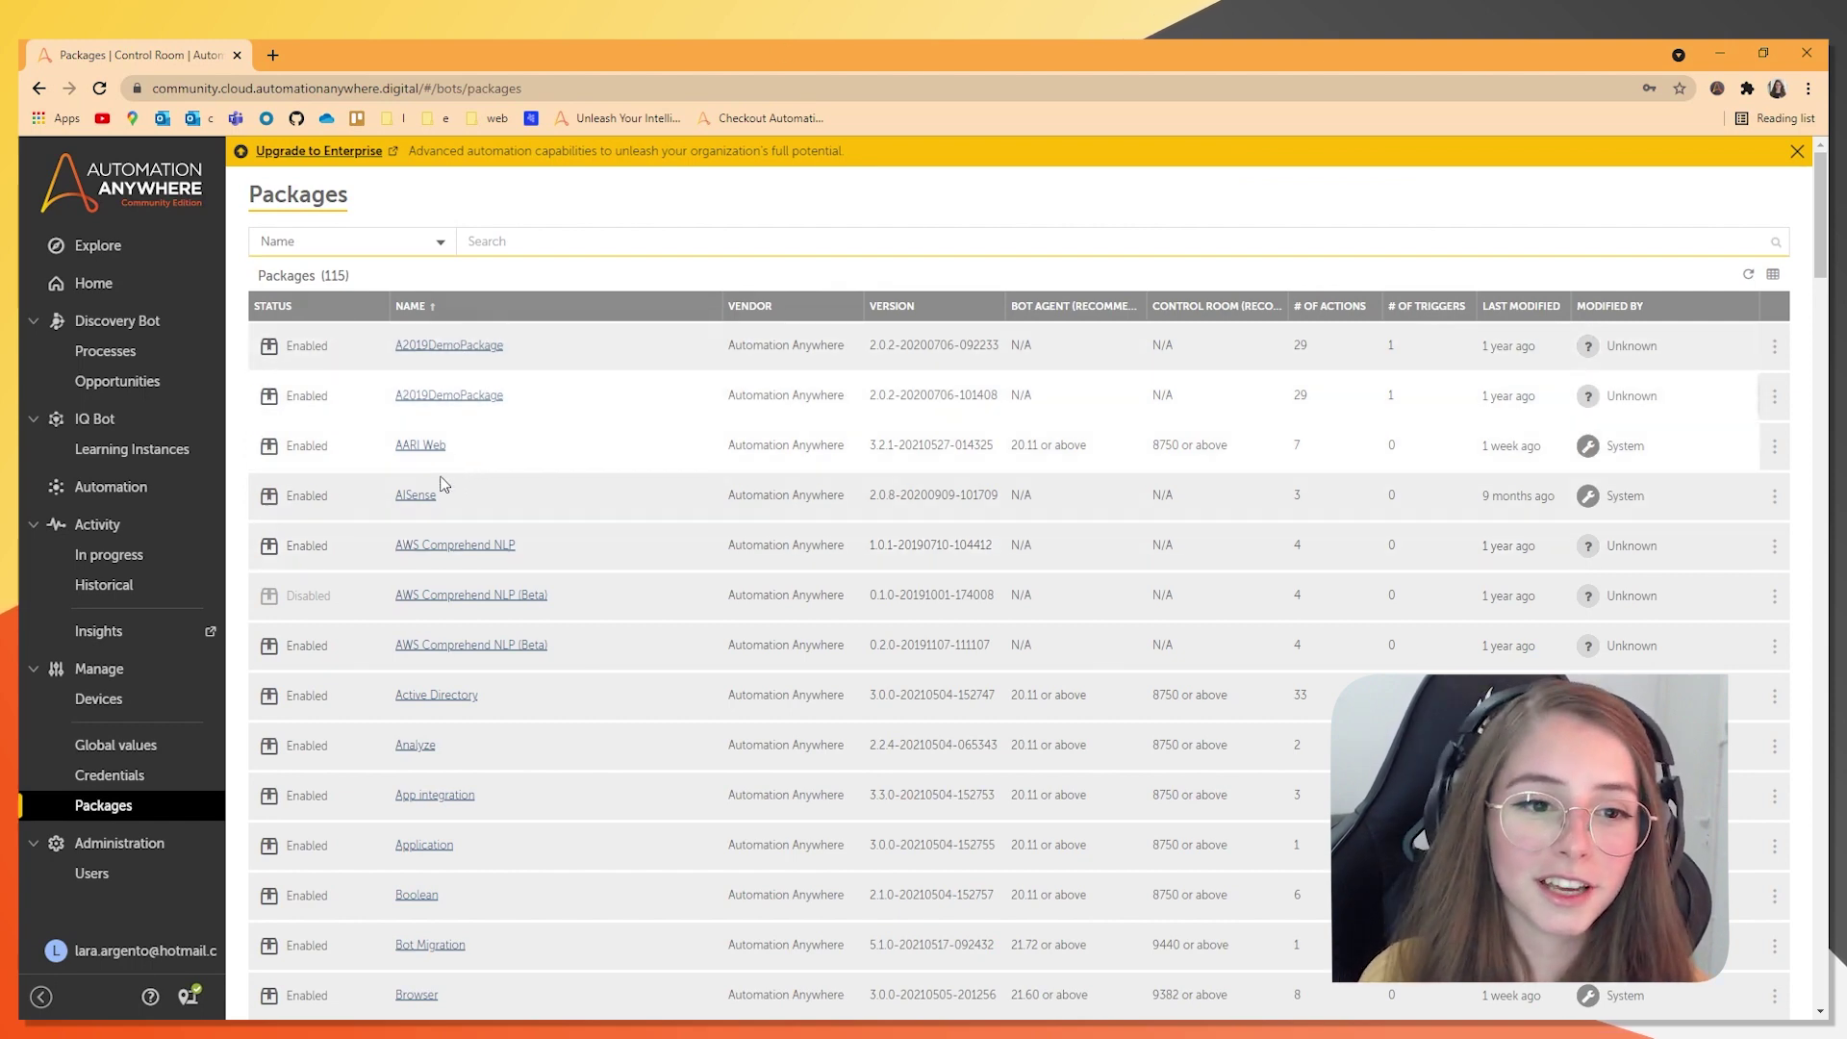
# Open Administration > Users to list the Control Room's users
pyautogui.scroll(-10, 429, 644)
pyautogui.scroll(10, 429, 648)
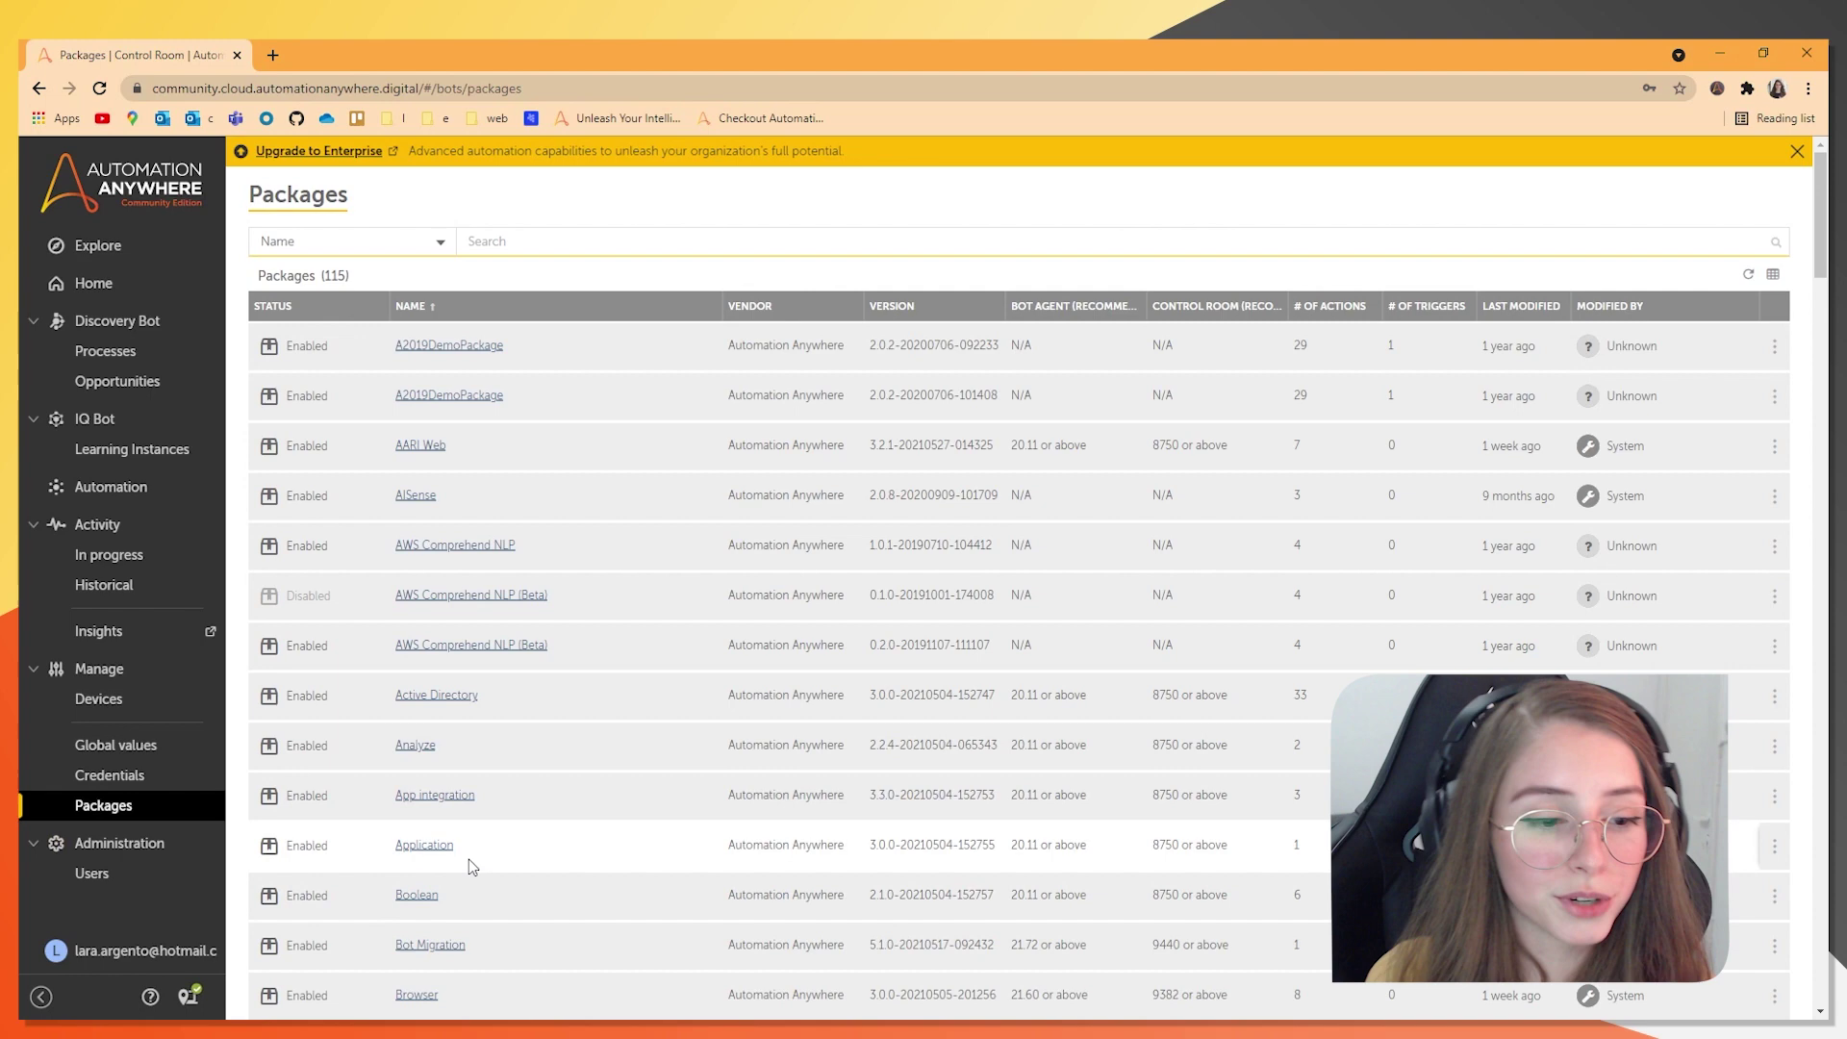
pyautogui.click(92, 879)
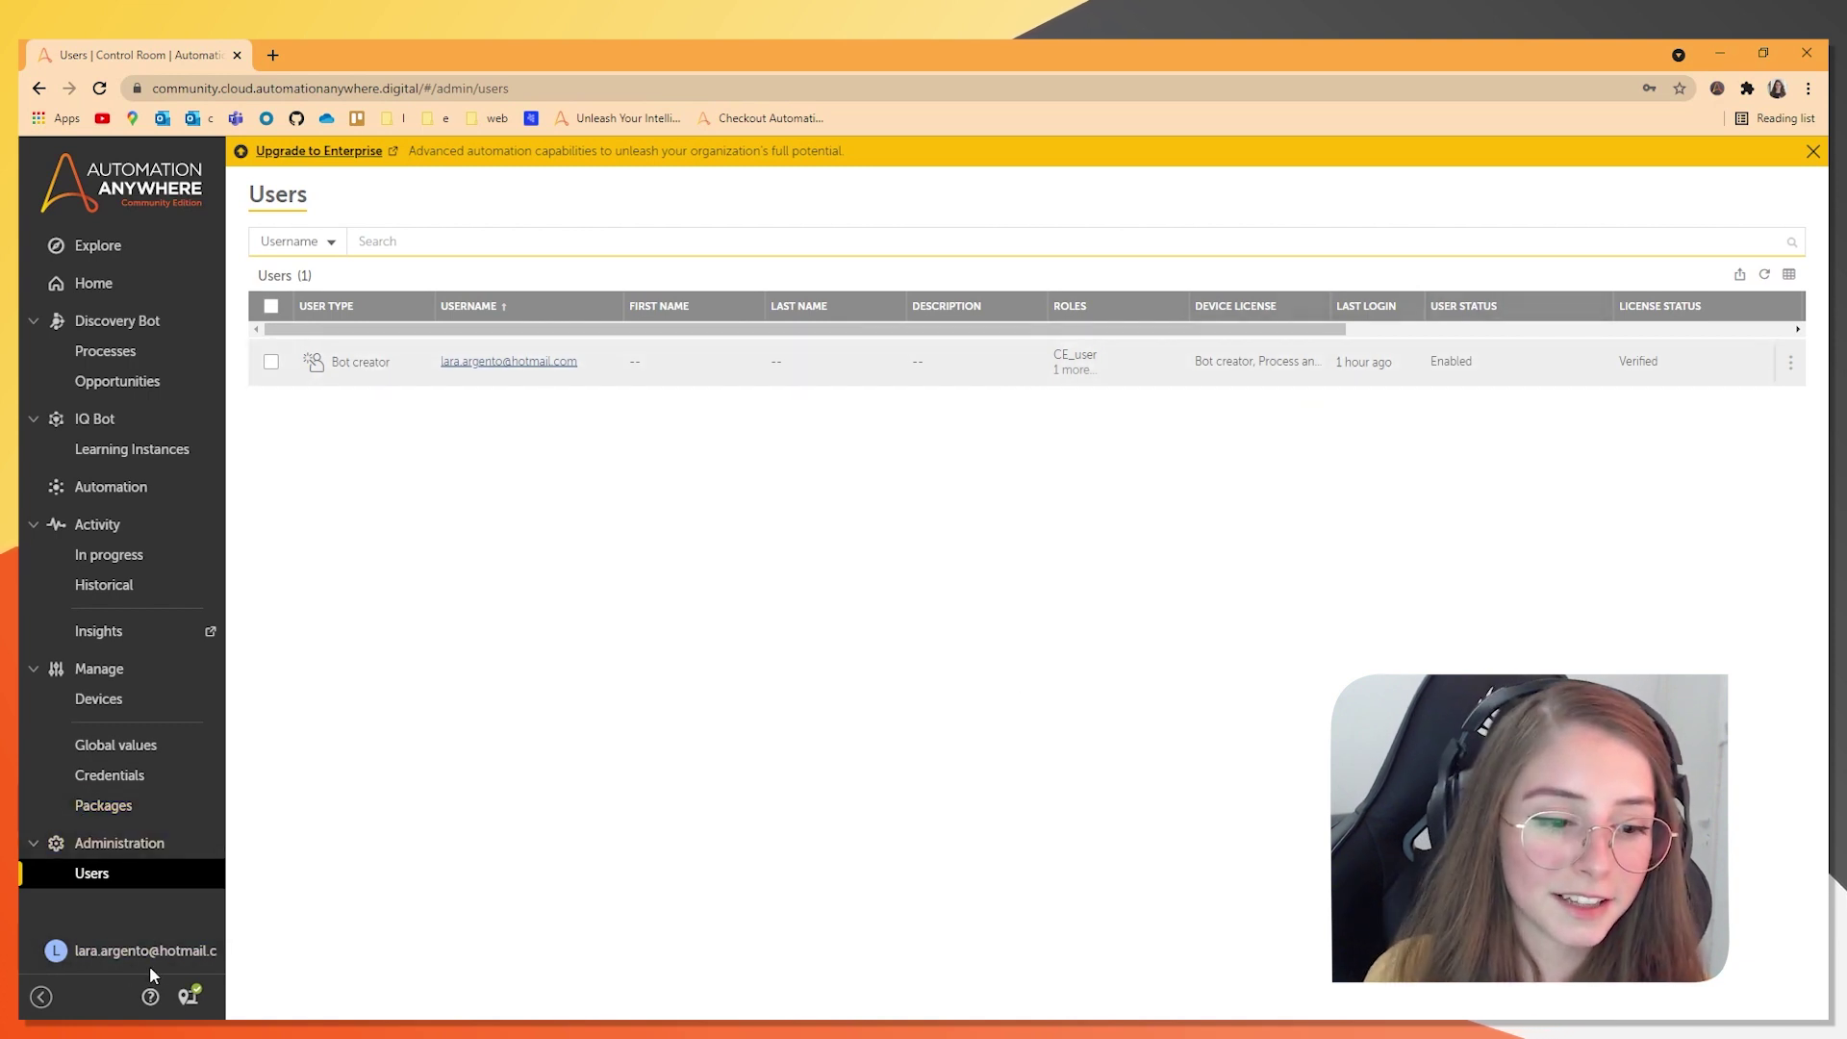
# Show the Local device panel with its connection status and device credentials
pyautogui.click(190, 997)
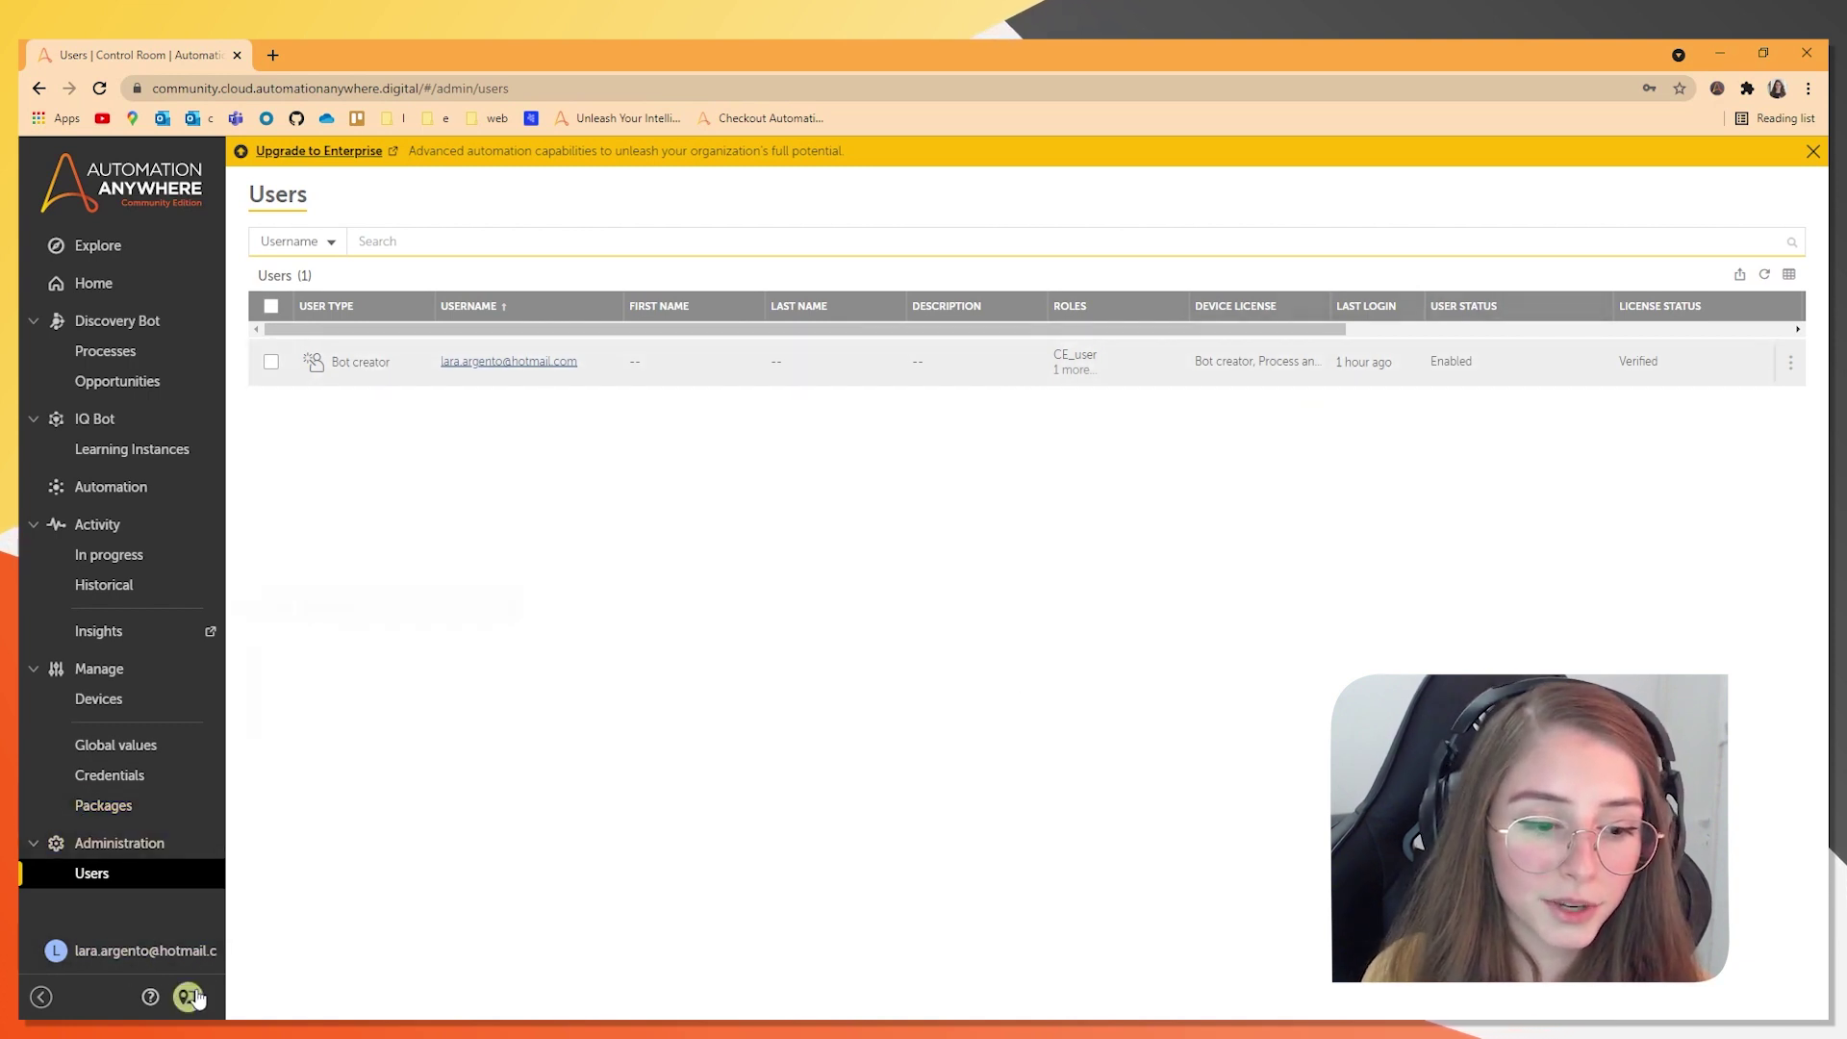